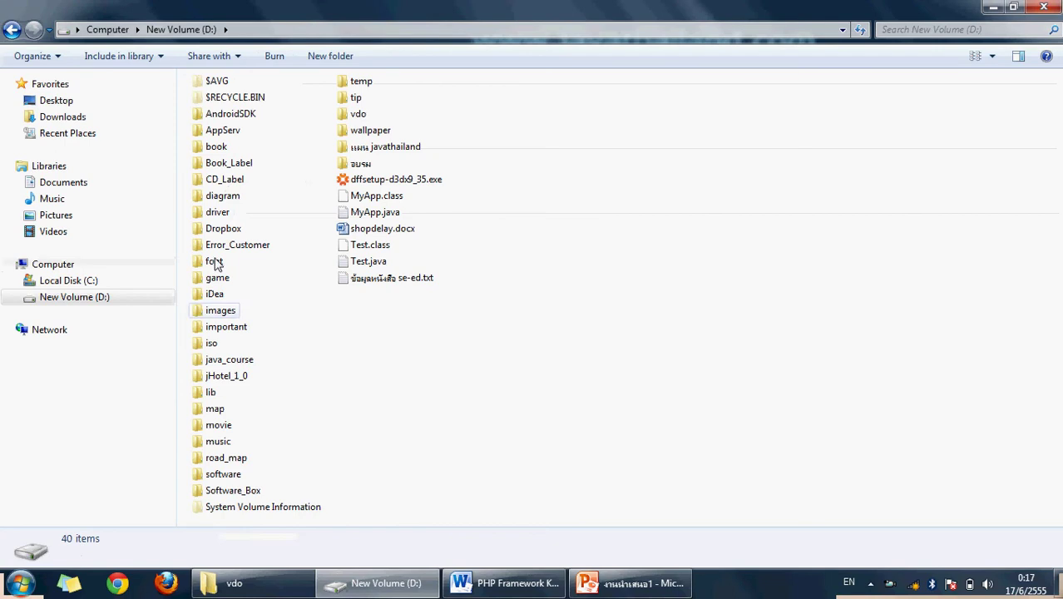
# - Open หน้าปก.pdf from the kohana\ko3_basic folder inside book\หนังสือที่เขียนเอง on drive D
pyautogui.doubleClick(214, 146)
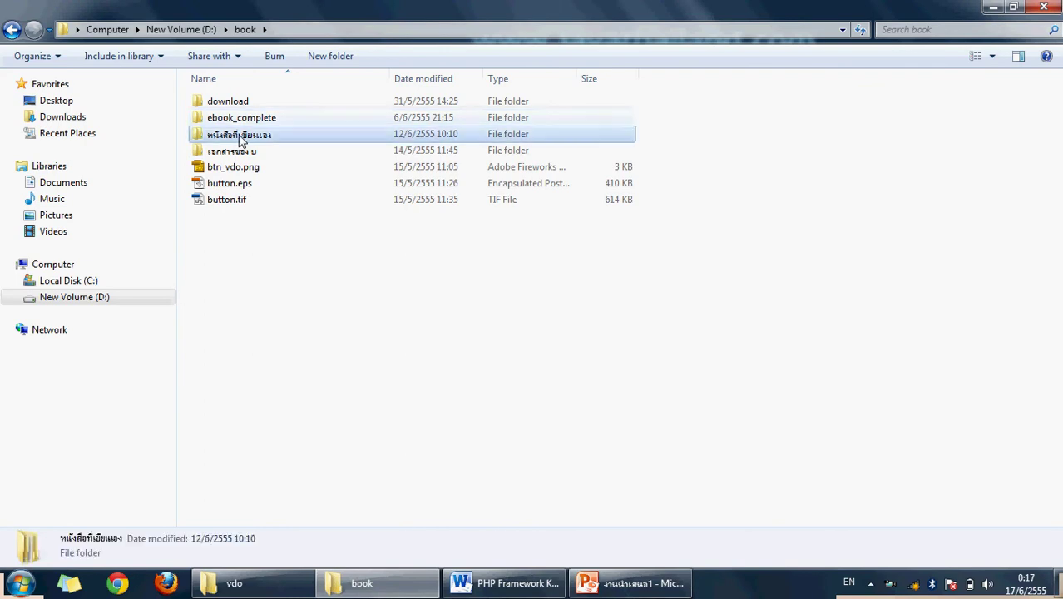
pyautogui.doubleClick(240, 135)
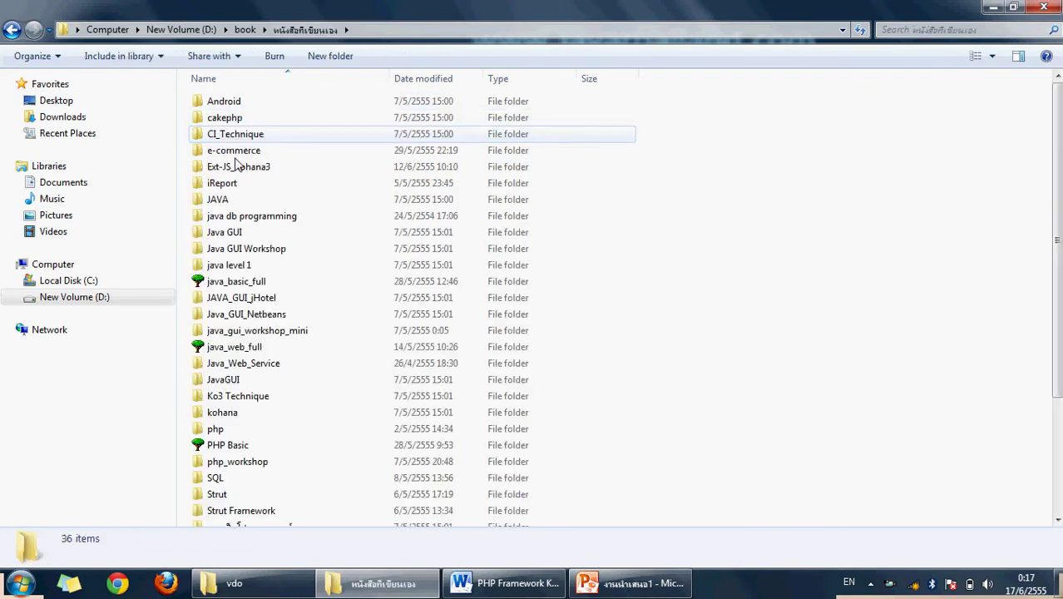
pyautogui.doubleClick(222, 414)
pyautogui.doubleClick(219, 135)
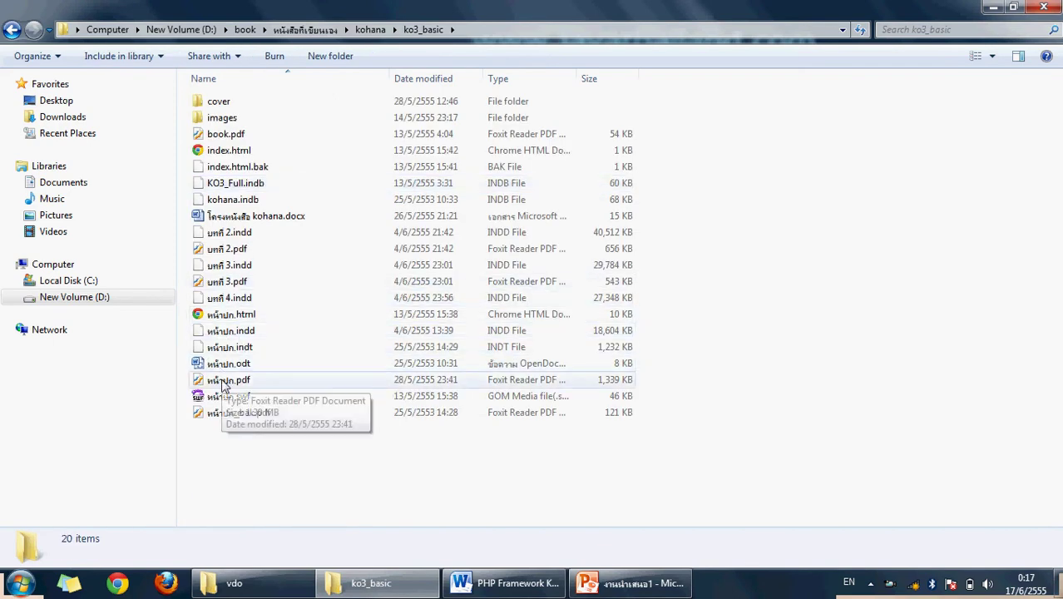
pyautogui.click(223, 384)
pyautogui.press('Return')
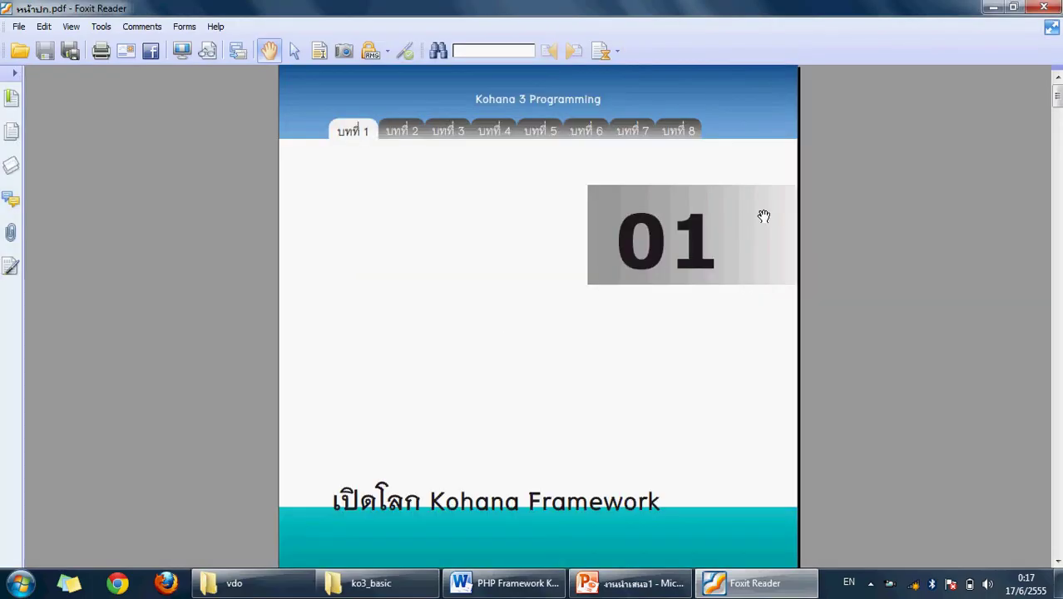
# - Read the chapter 1 introduction through to the comparison of coding effort and output with and without Kohana
pyautogui.scroll(-3, 624, 266)
pyautogui.scroll(3, 621, 260)
pyautogui.scroll(-15, 615, 263)
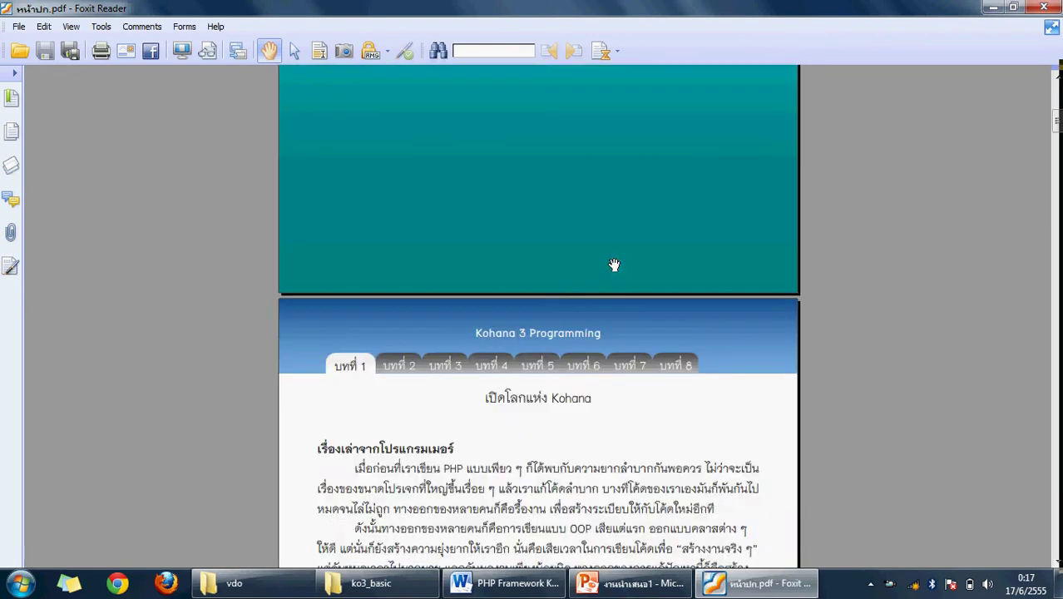
pyautogui.scroll(3, 610, 260)
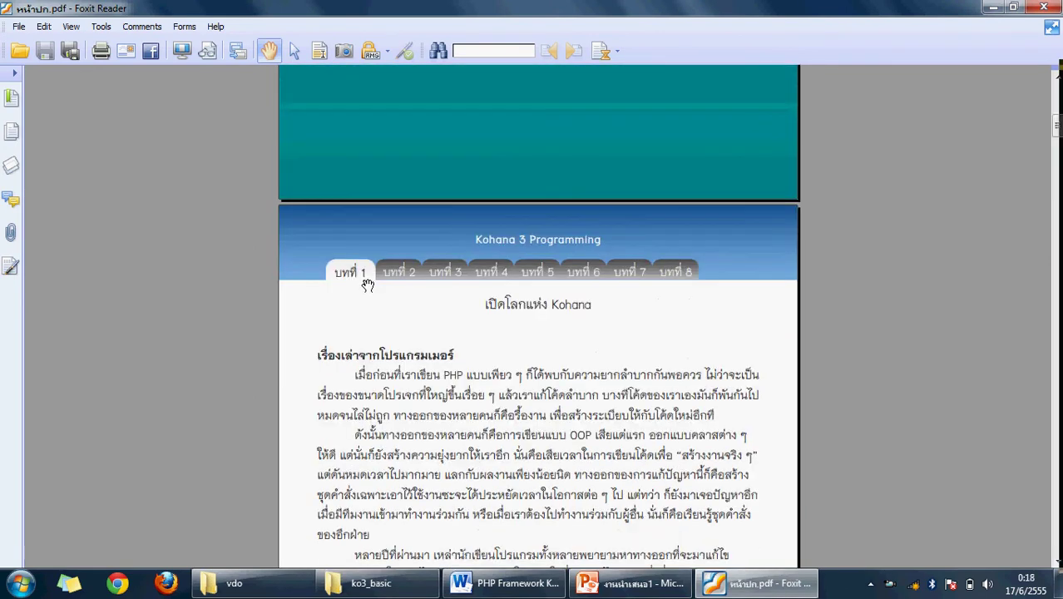
pyautogui.scroll(-3, 410, 303)
pyautogui.scroll(-8, 395, 237)
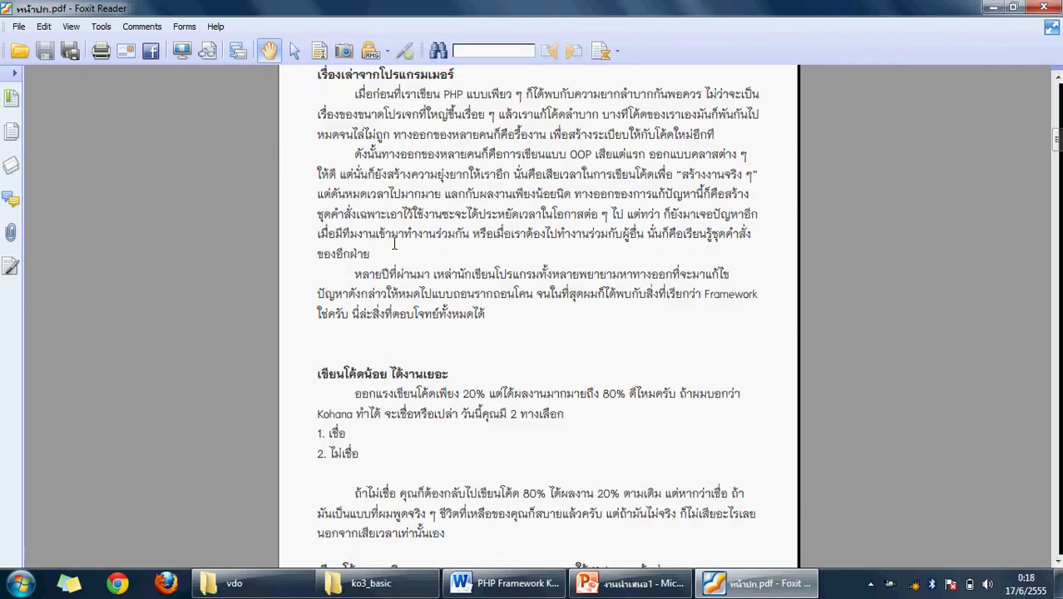
pyautogui.scroll(-2, 353, 246)
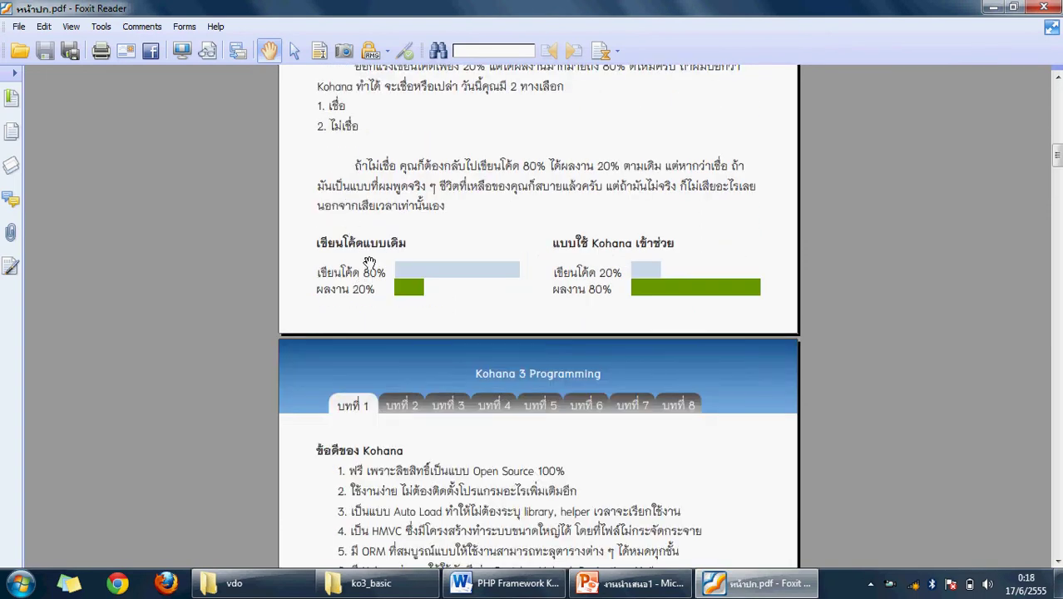
pyautogui.scroll(1, 405, 271)
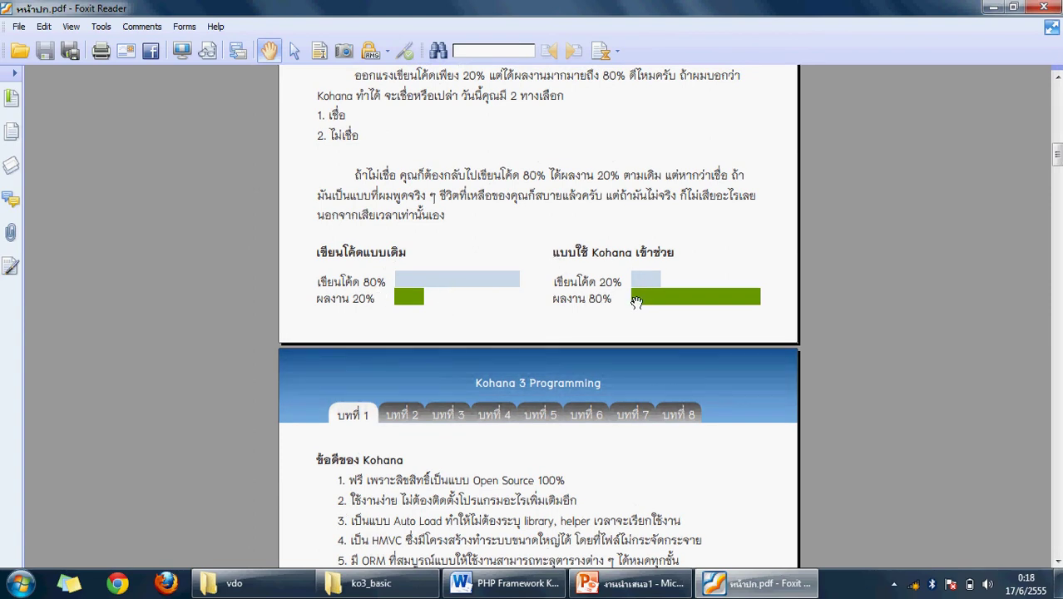
# - Review Kohana's advantages, the reasons to use it, and the software to prepare before starting
pyautogui.scroll(-7, 554, 260)
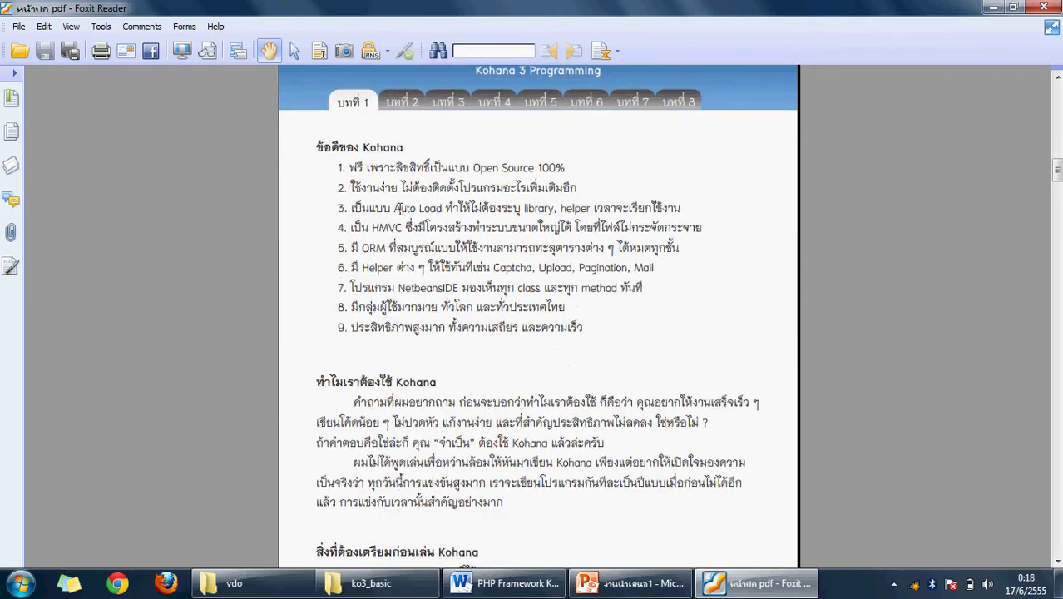
pyautogui.scroll(-2, 394, 192)
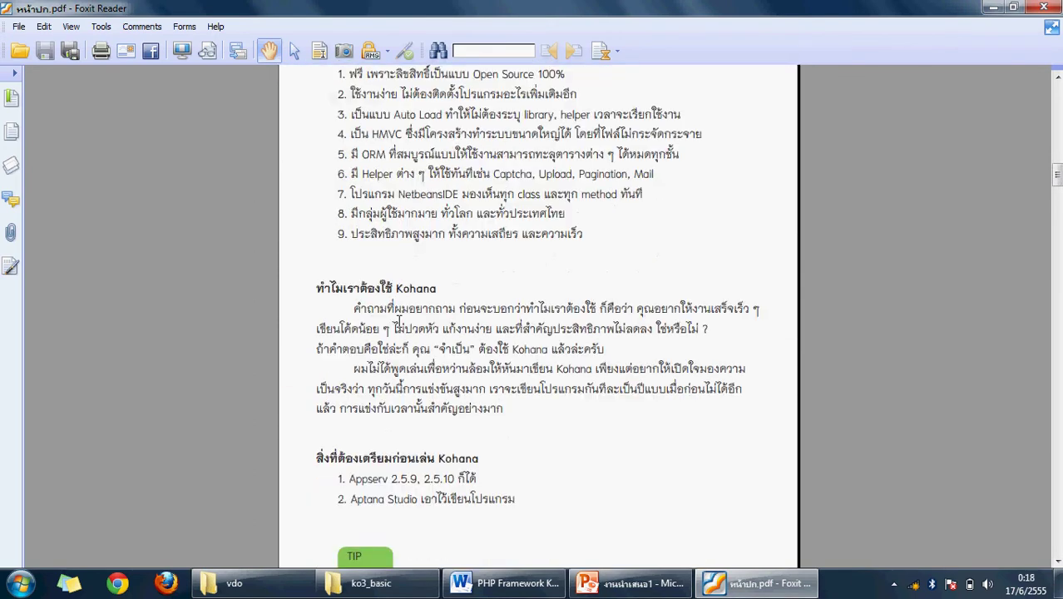
pyautogui.scroll(-2, 397, 323)
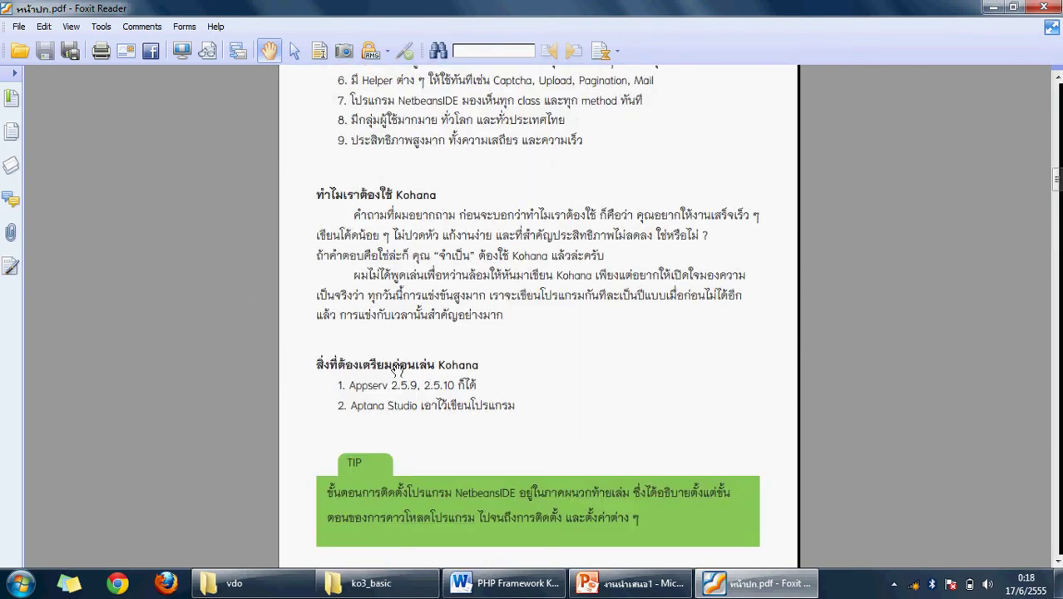
pyautogui.scroll(-2, 443, 369)
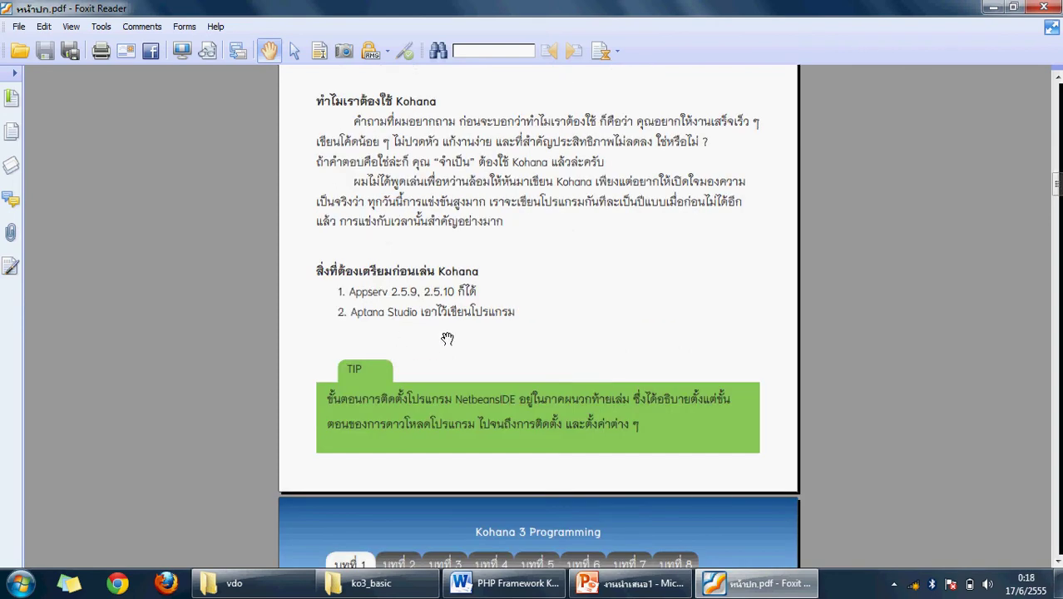
pyautogui.scroll(2, 448, 338)
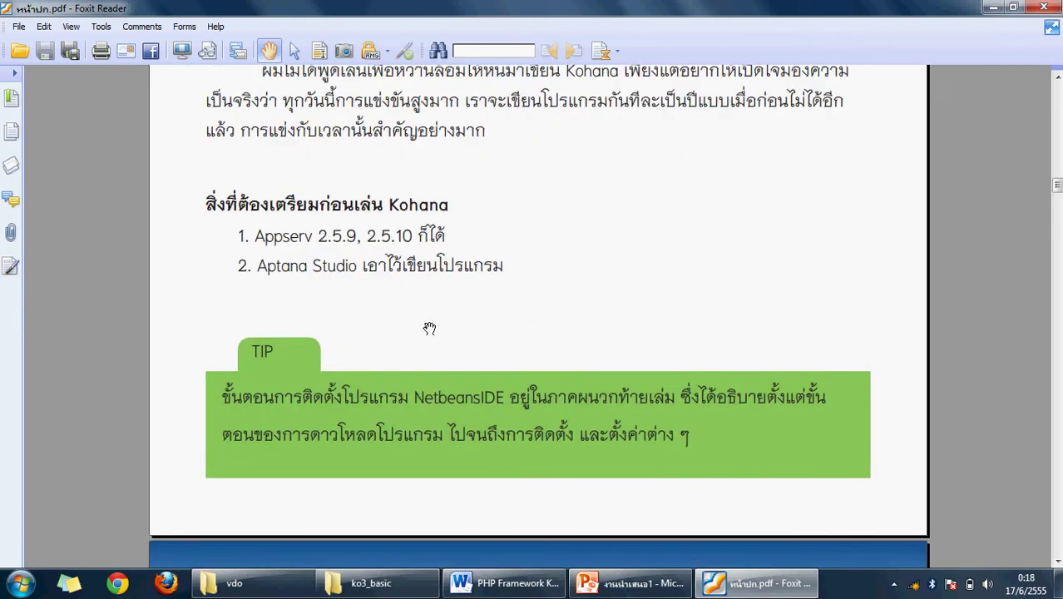
# - Read the Kohana installation section, covering the download site, the zip archive and the extracted file structure
pyautogui.scroll(-3, 429, 329)
pyautogui.scroll(-8, 562, 296)
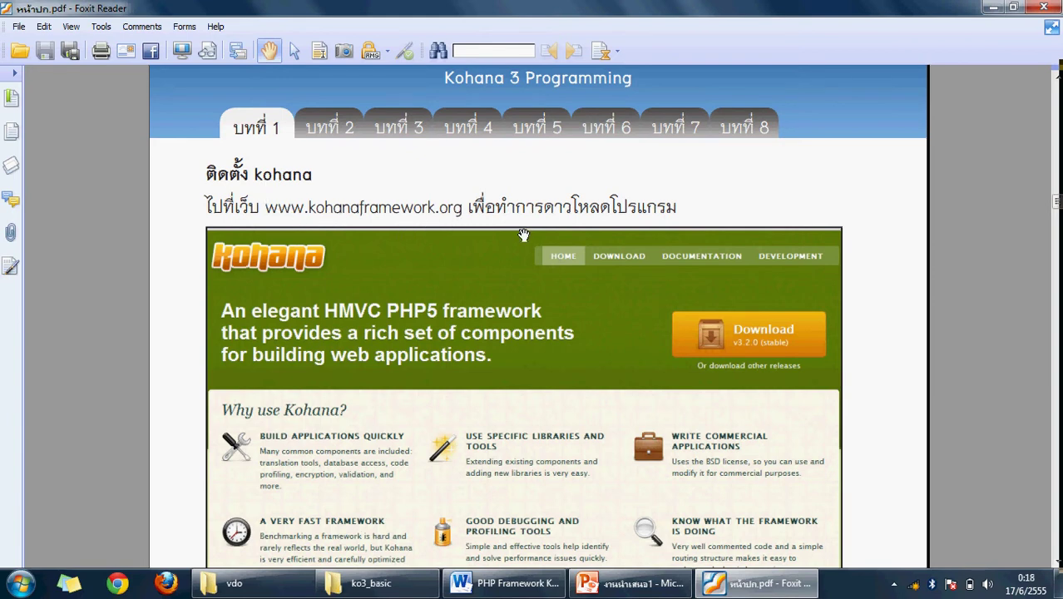
pyautogui.scroll(-1, 524, 235)
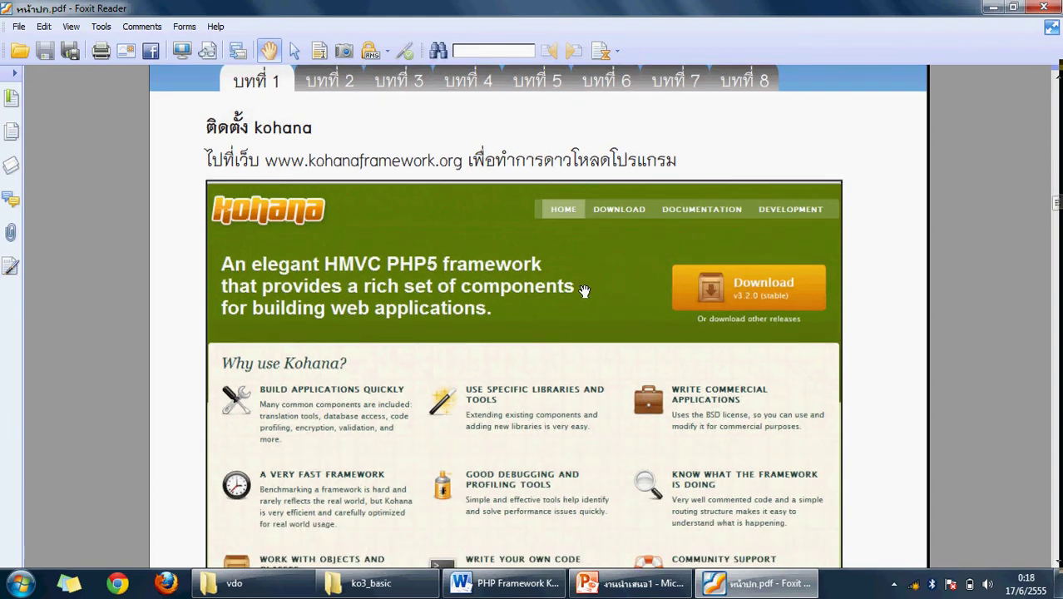
pyautogui.scroll(-9, 585, 291)
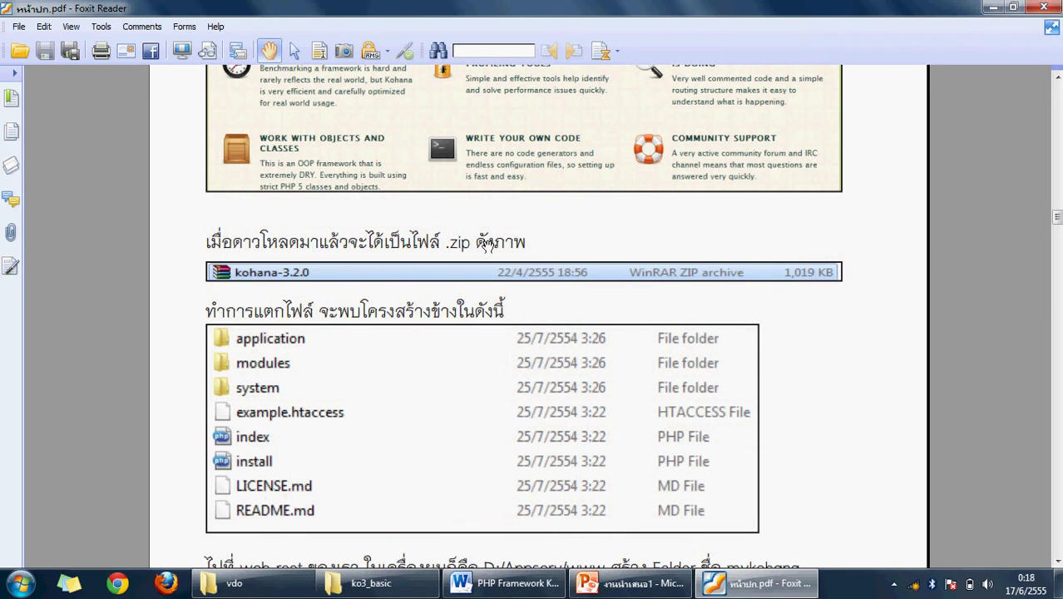
pyautogui.scroll(-1, 298, 284)
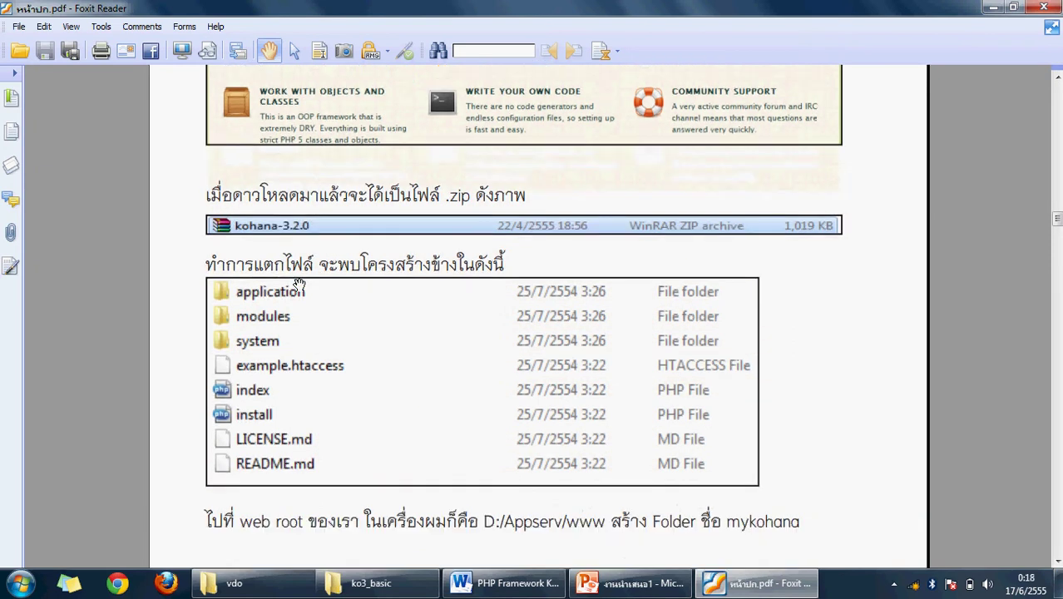
pyautogui.scroll(-4, 291, 312)
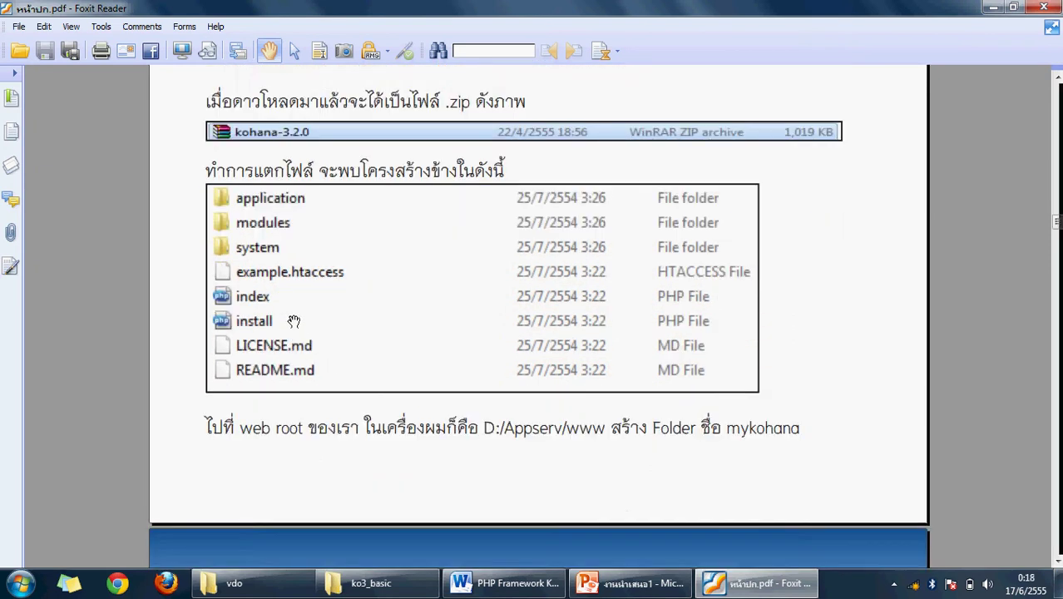
pyautogui.scroll(2, 281, 305)
# - Switch to a new Windows Explorer window and open the software\download folder on drive D
pyautogui.click(20, 583)
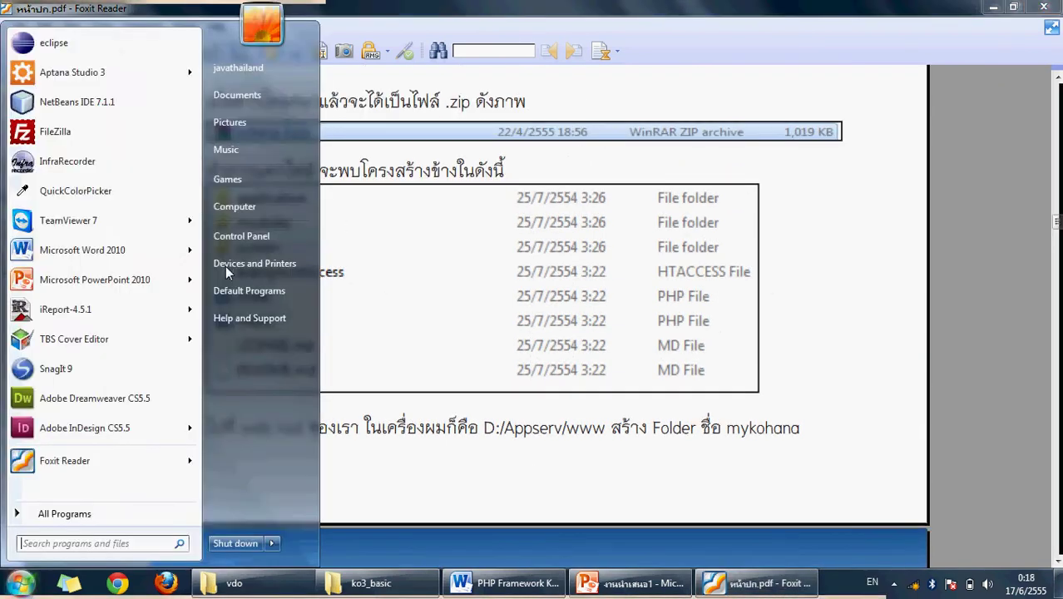
pyautogui.click(254, 209)
pyautogui.click(420, 123)
pyautogui.doubleClick(420, 124)
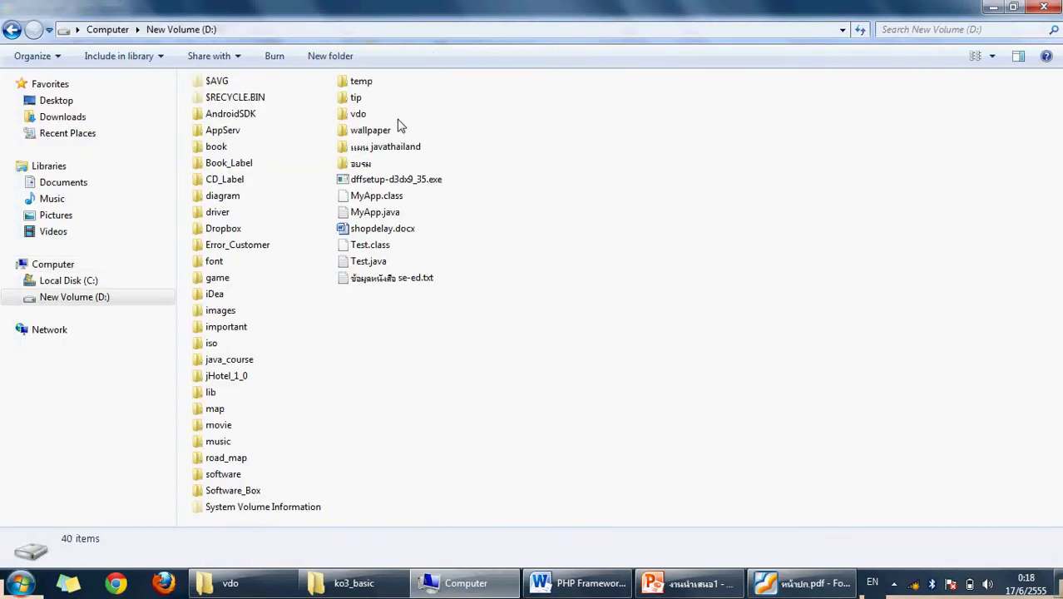
pyautogui.doubleClick(215, 477)
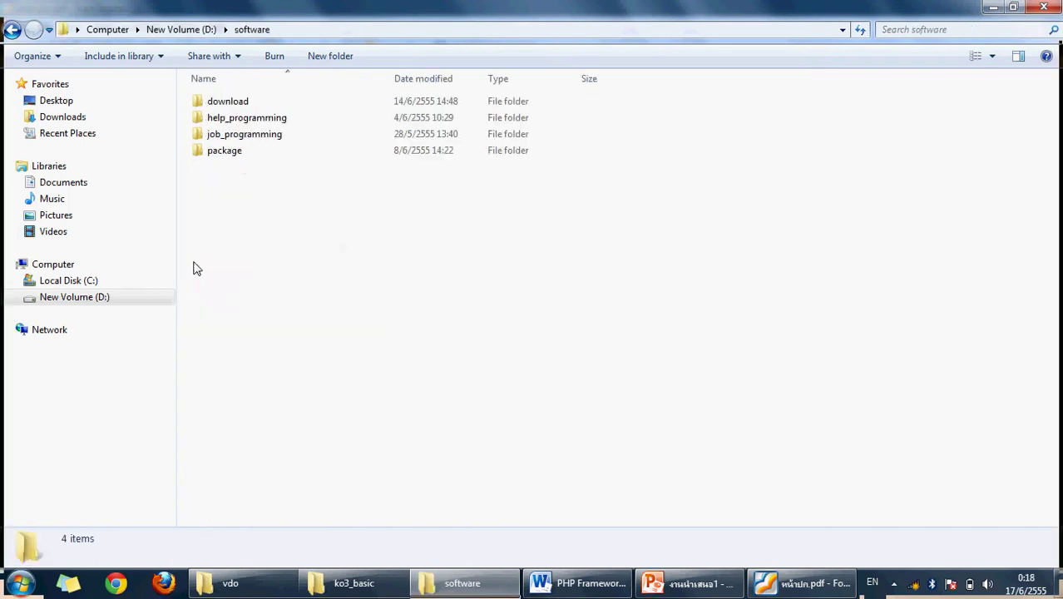
pyautogui.doubleClick(231, 103)
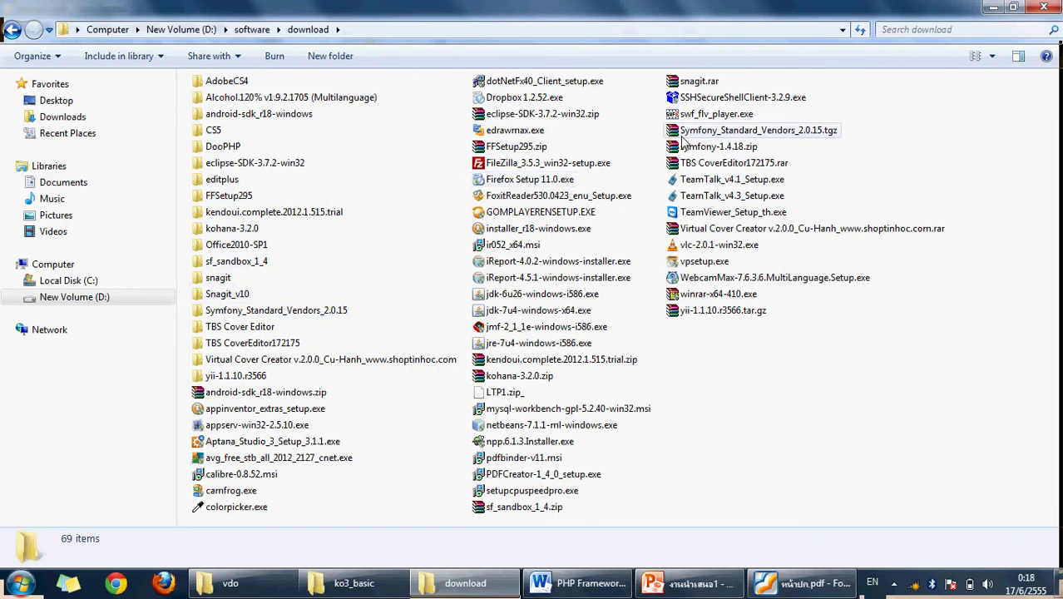
pyautogui.click(520, 165)
pyautogui.doubleClick(519, 167)
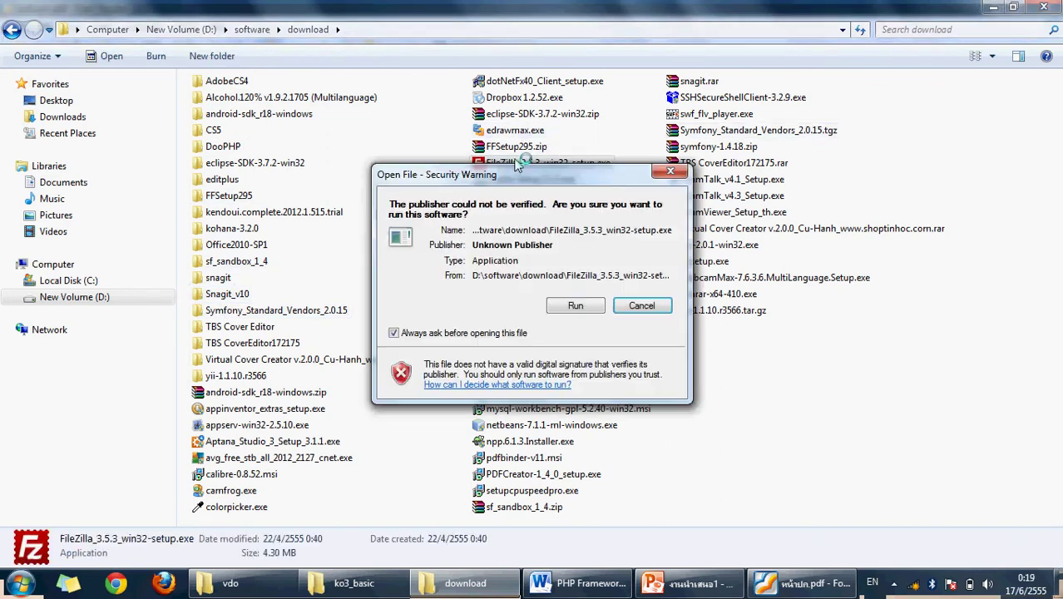
pyautogui.click(640, 306)
pyautogui.click(549, 360)
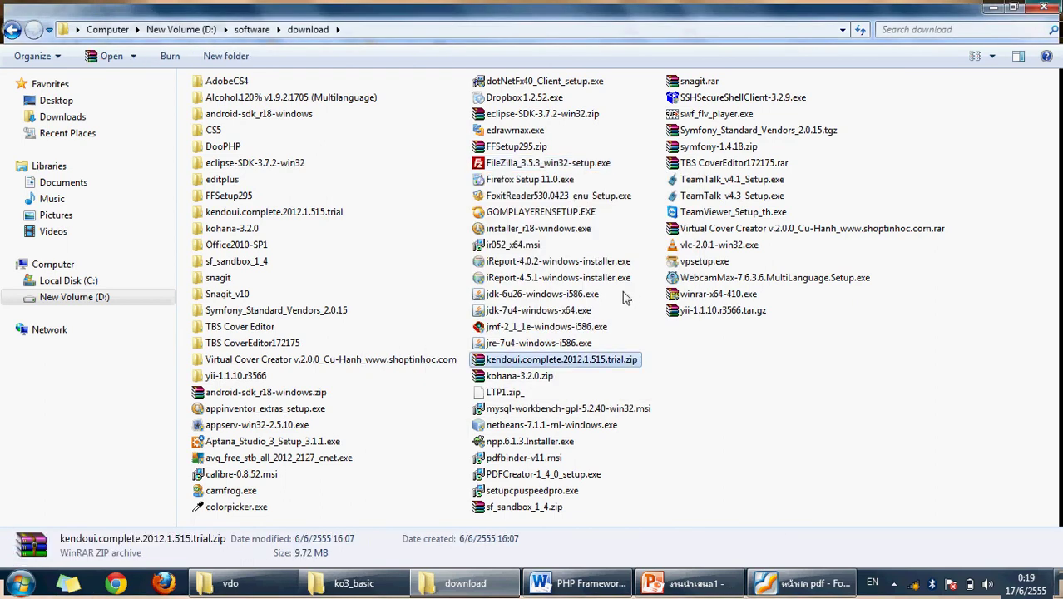
# - Locate kohana-3.2.0.zip and open the kohana-3.2-master-1 folder inside the extracted kohana-3.2.0 folder
pyautogui.click(522, 378)
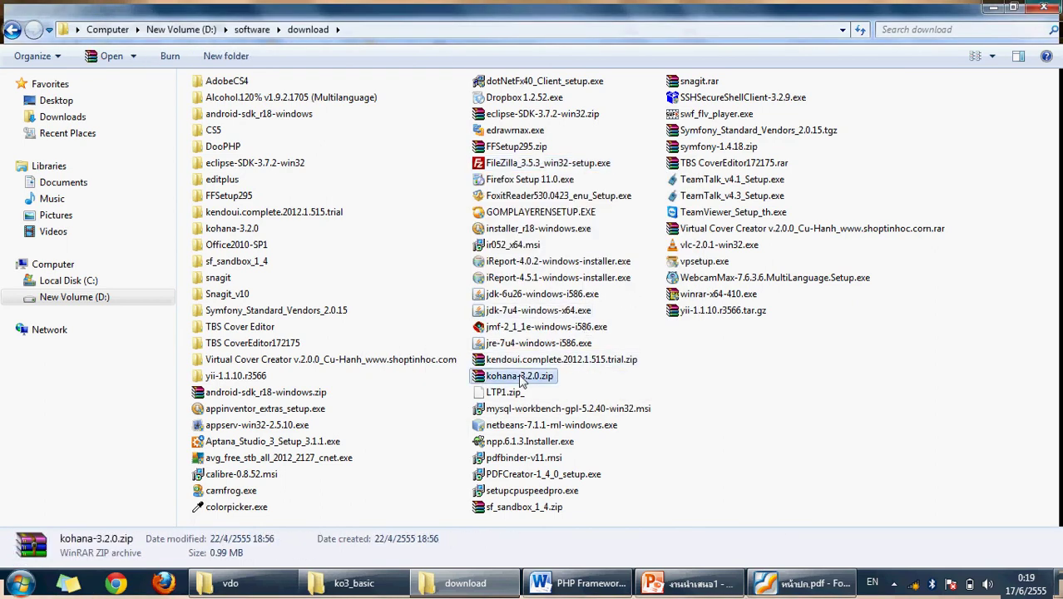
pyautogui.doubleClick(233, 228)
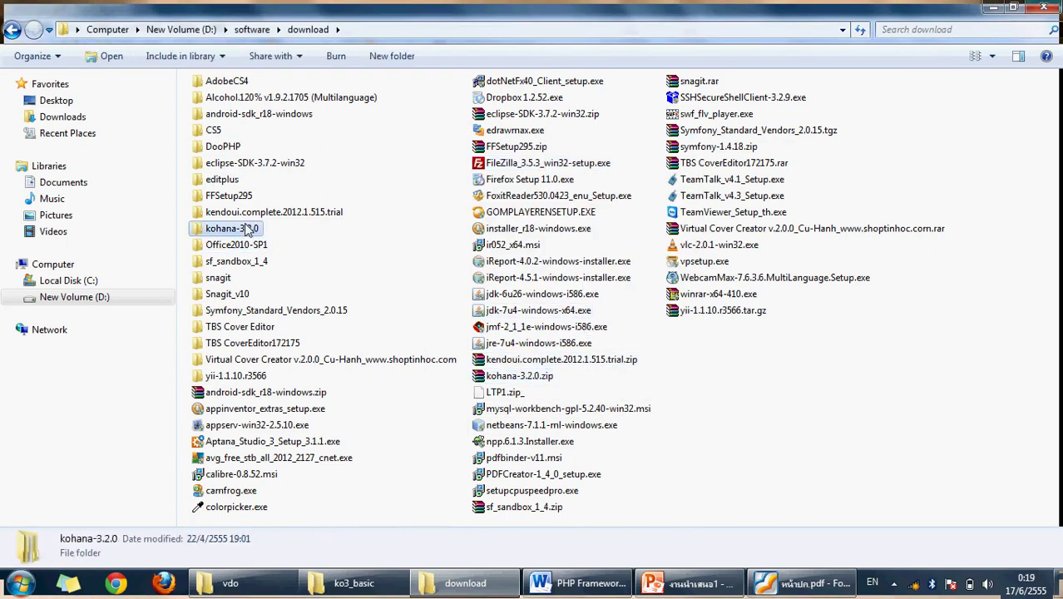
pyautogui.doubleClick(239, 102)
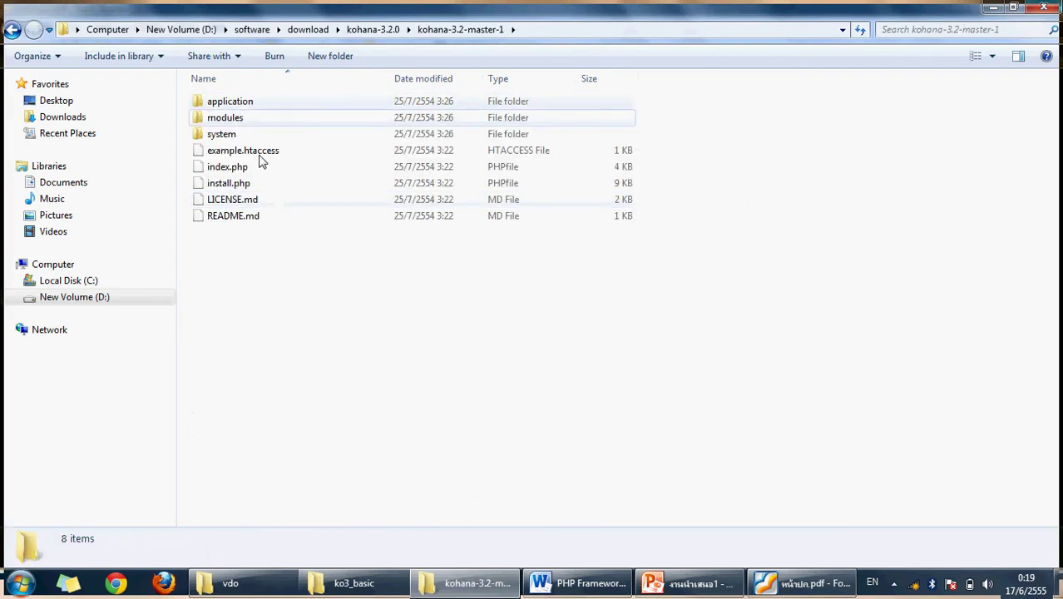
# - Switch back to the PDF in Foxit Reader and read how to create the mykohana folder and copy the framework files into it
pyautogui.click(770, 585)
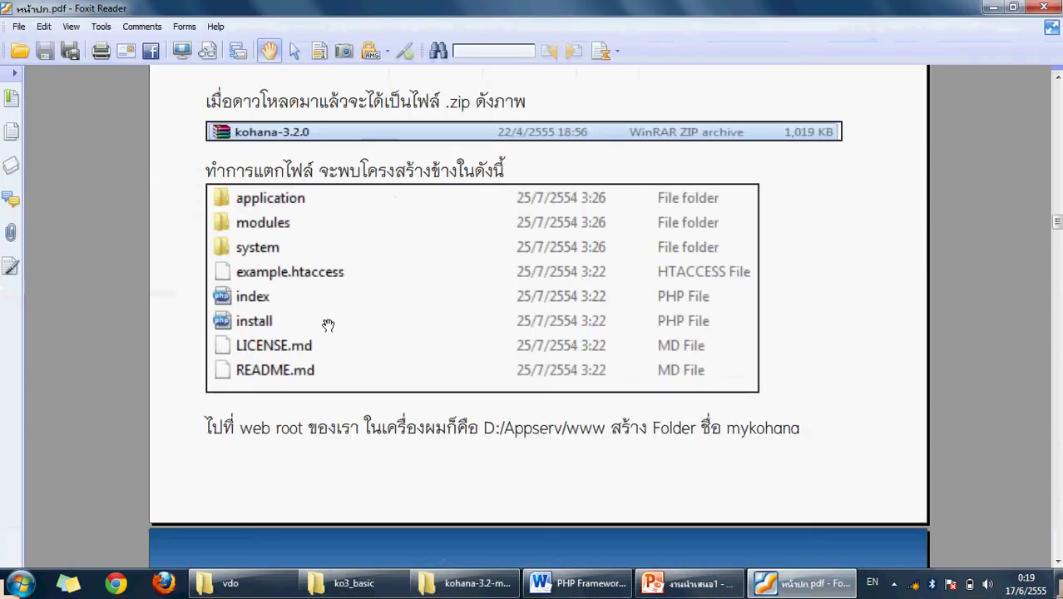
pyautogui.scroll(-3, 403, 369)
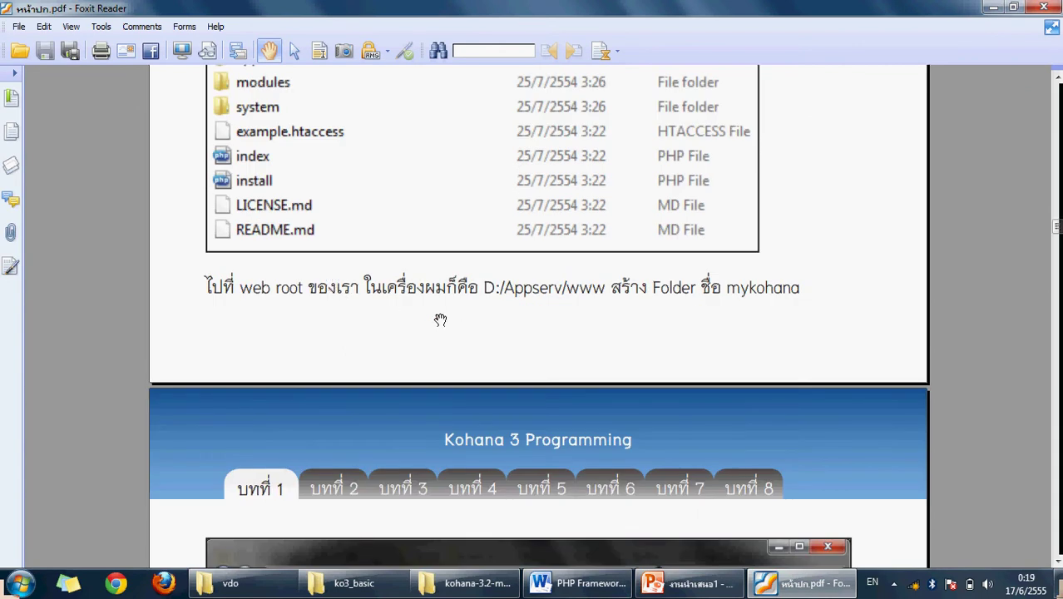
pyautogui.scroll(-8, 451, 339)
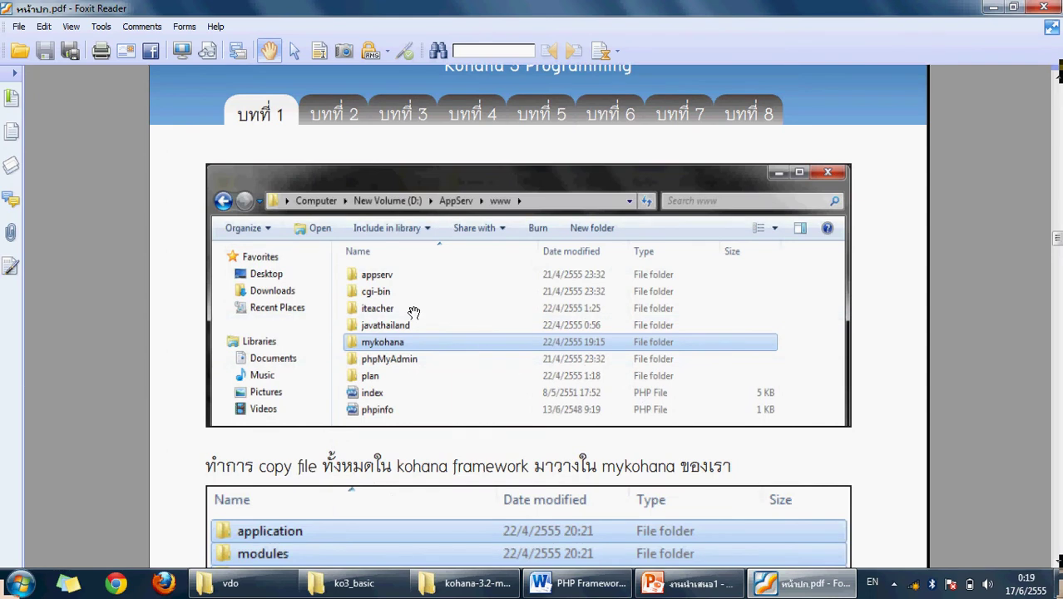
pyautogui.scroll(-5, 416, 307)
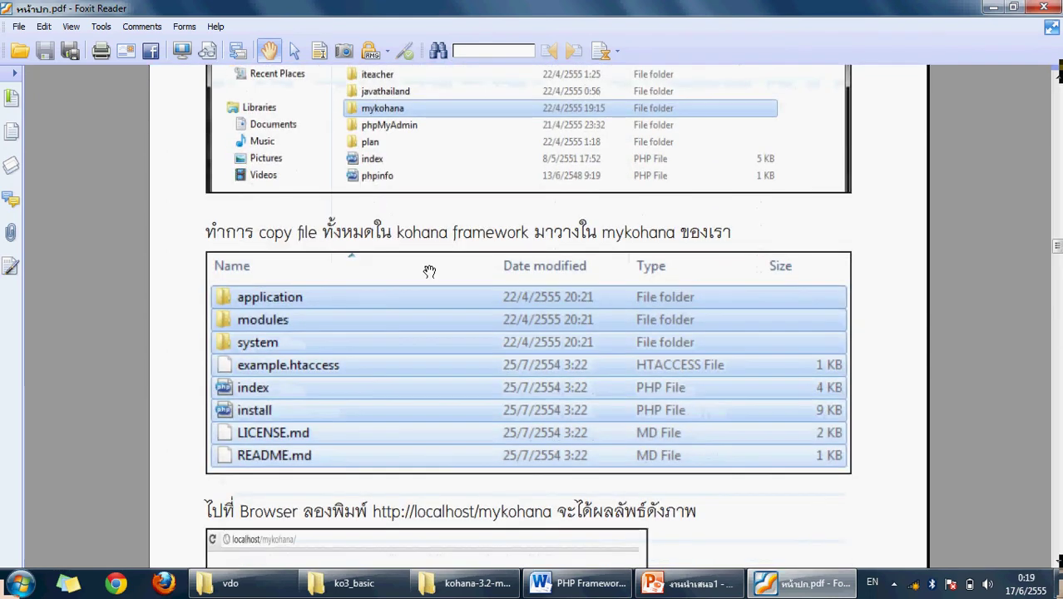
pyautogui.scroll(-2, 355, 288)
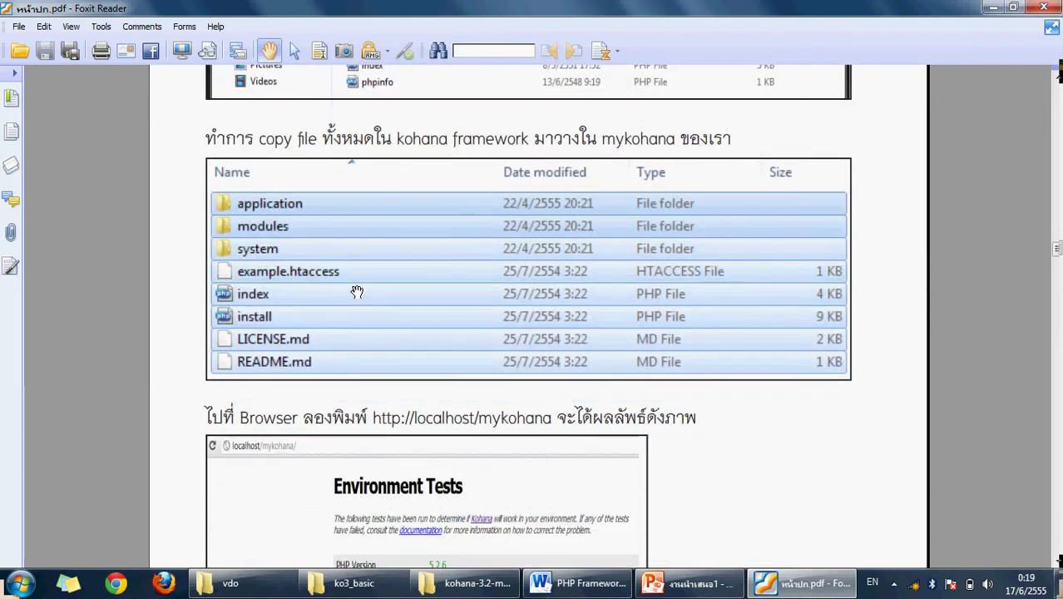
pyautogui.scroll(7, 356, 292)
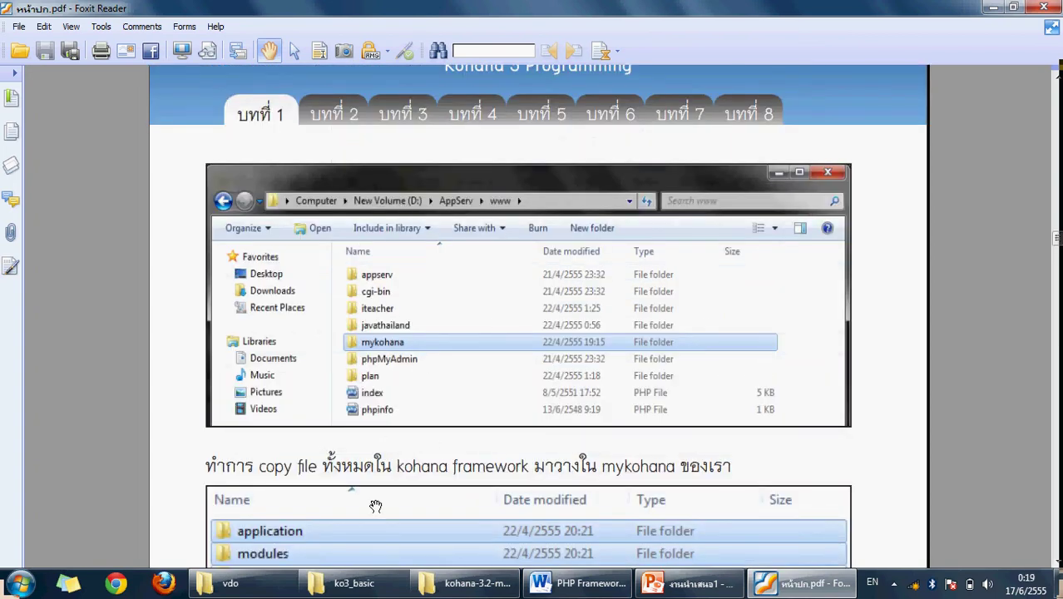
# - Open a new Windows Explorer window and go to the AppServ\www folder on drive D
pyautogui.click(20, 583)
pyautogui.click(245, 207)
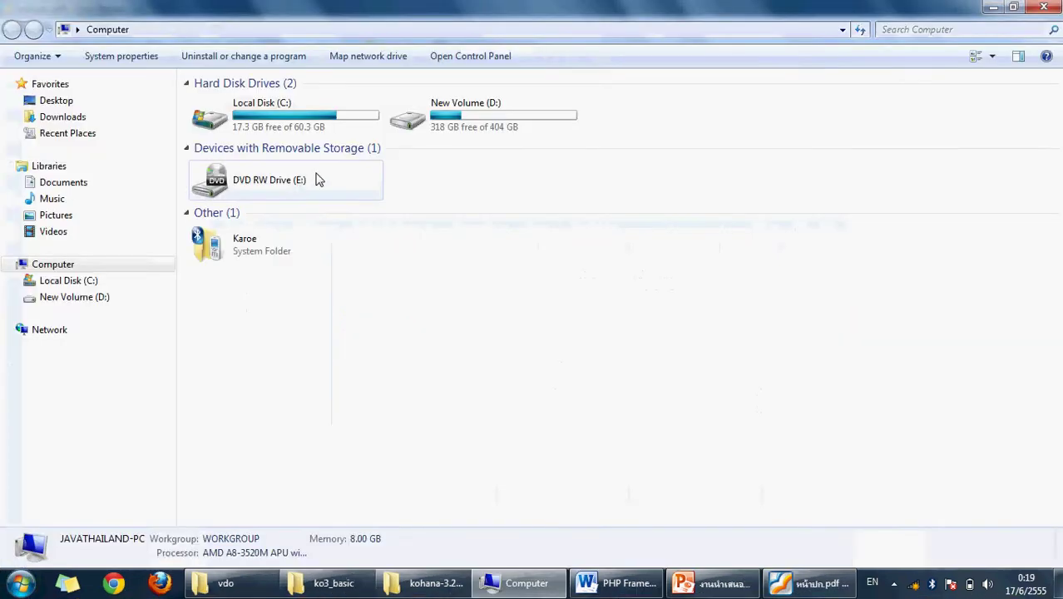
pyautogui.doubleClick(416, 122)
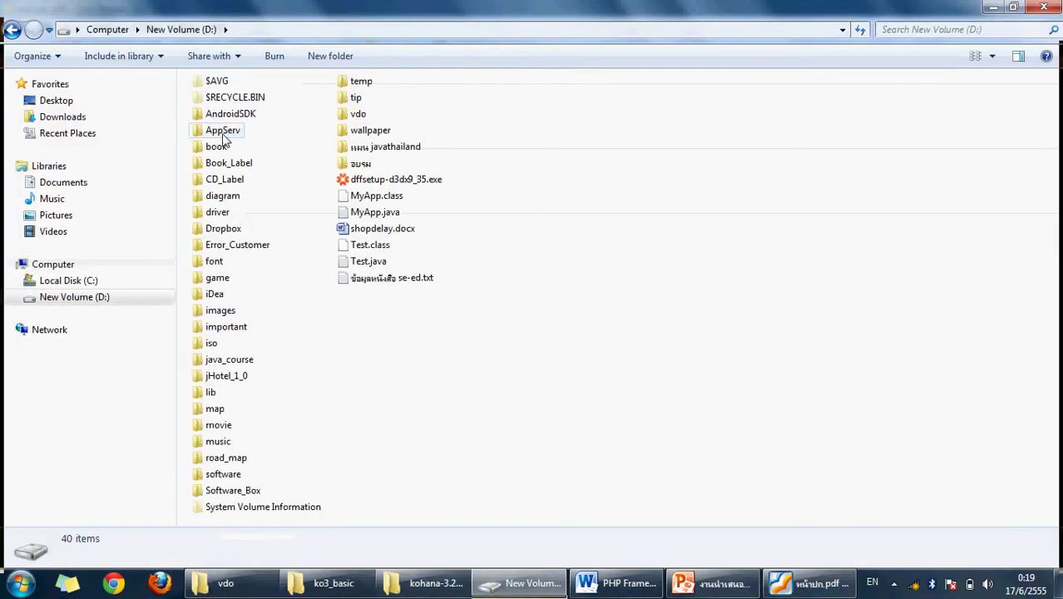
pyautogui.doubleClick(200, 131)
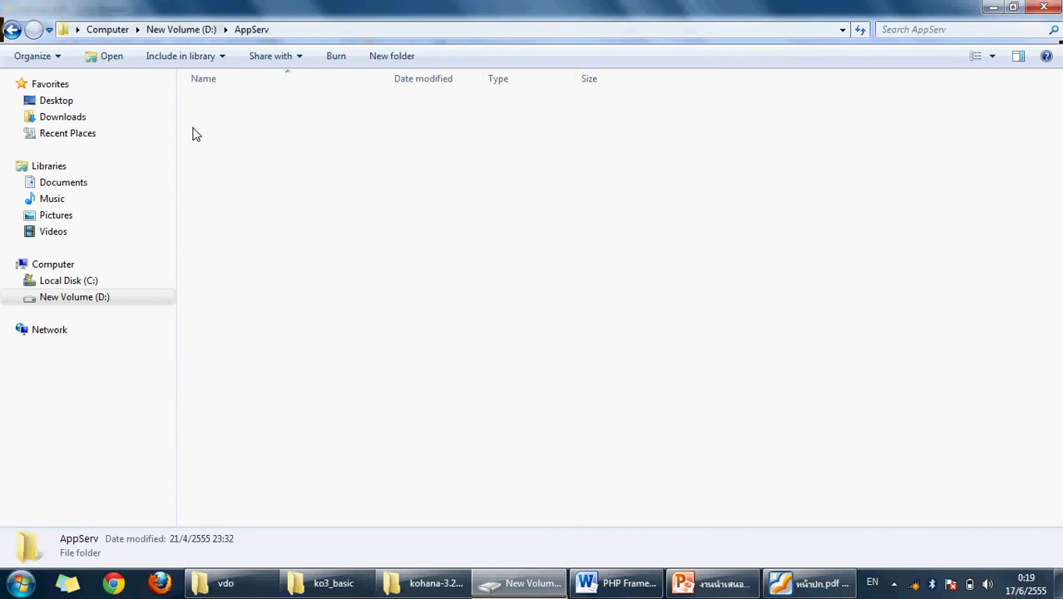
pyautogui.doubleClick(197, 154)
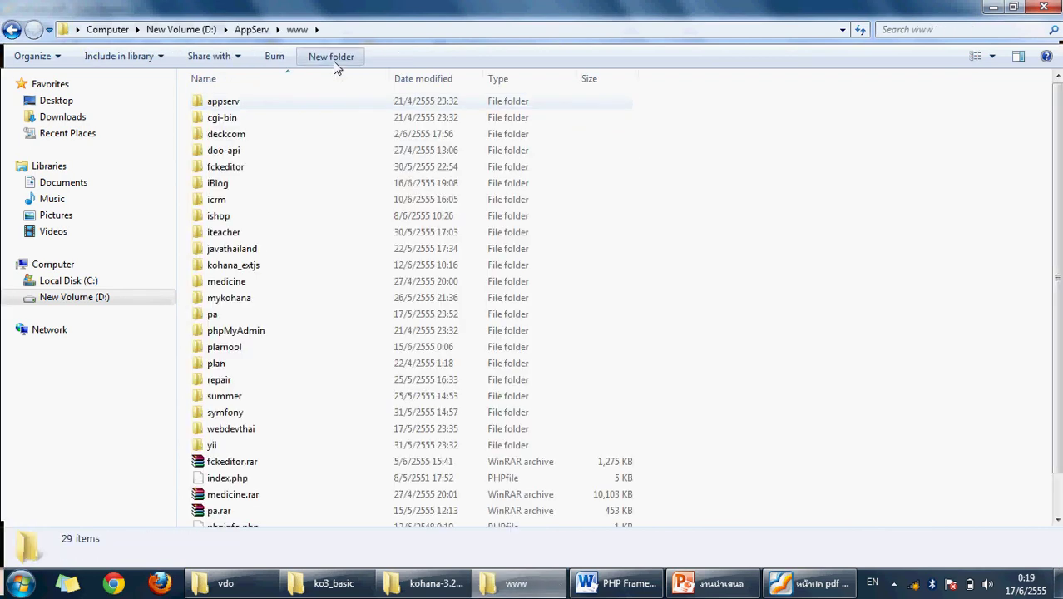
# - Create a new folder named ko3 in the www folder and open it
pyautogui.click(333, 59)
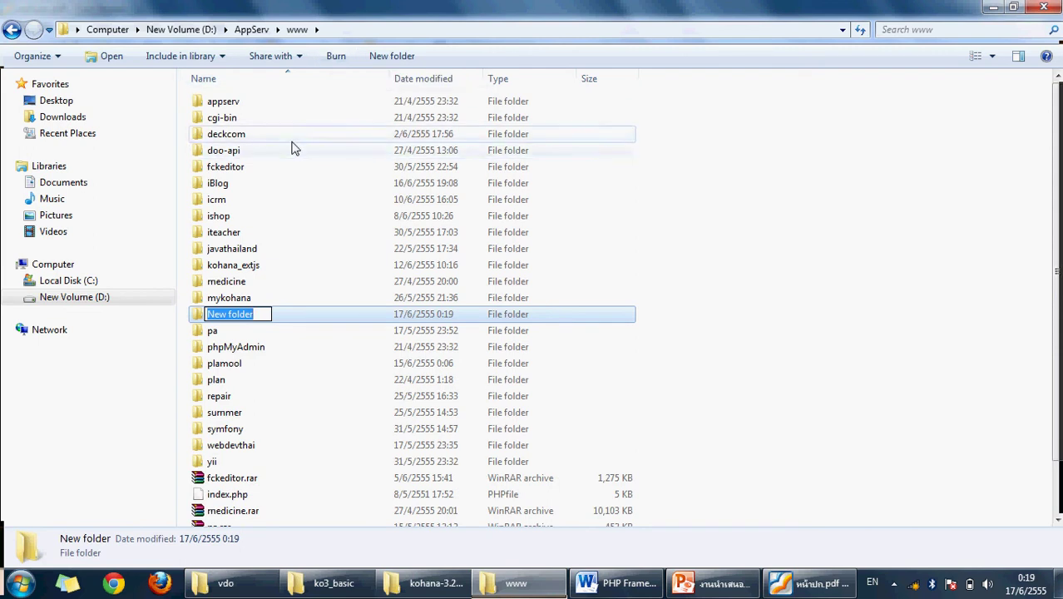
pyautogui.press('BackSpace')
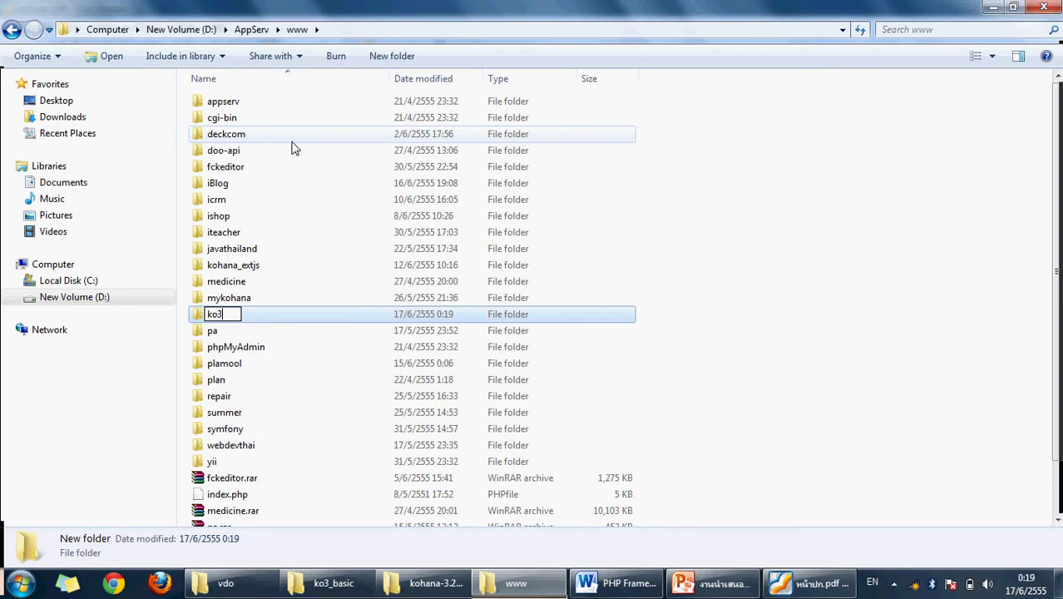
pyautogui.press('Return')
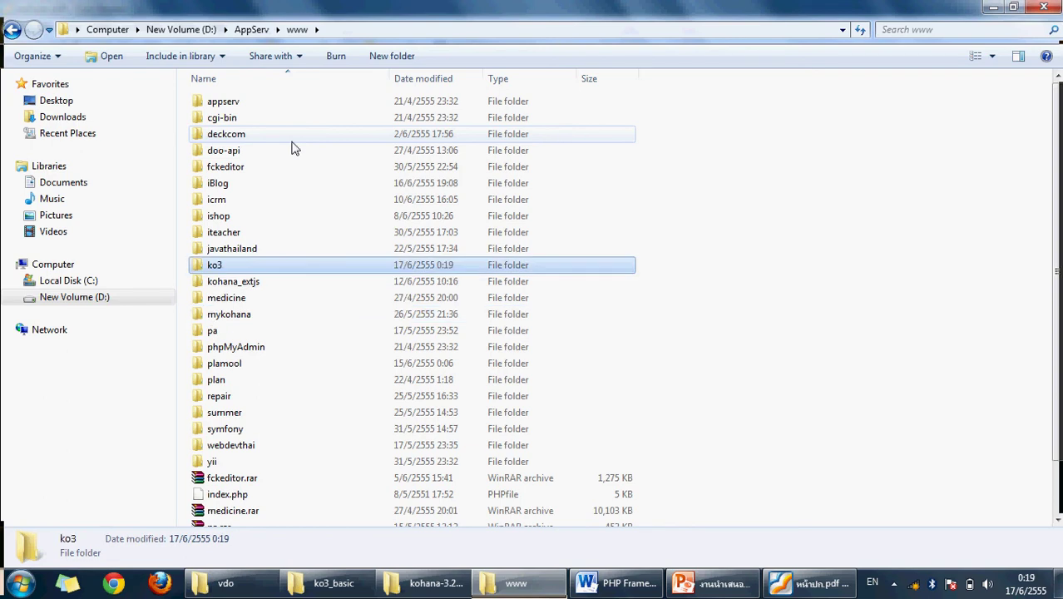
pyautogui.press('Return')
# - Copy all files and folders in the kohana-3.2-master-1 folder to the clipboard
pyautogui.click(441, 580)
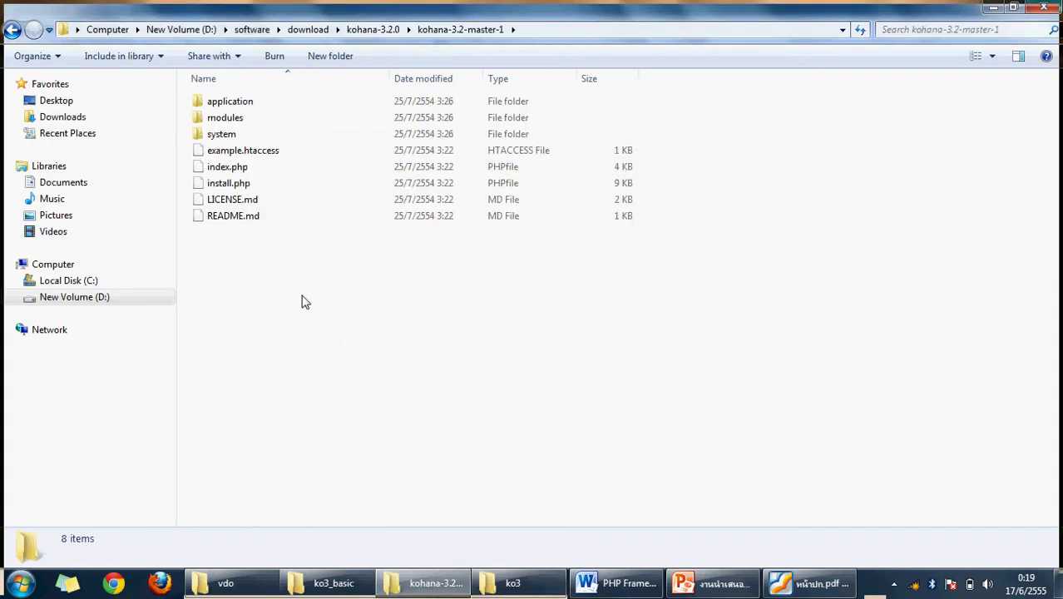
pyautogui.moveTo(275, 267); pyautogui.dragTo(193, 90)
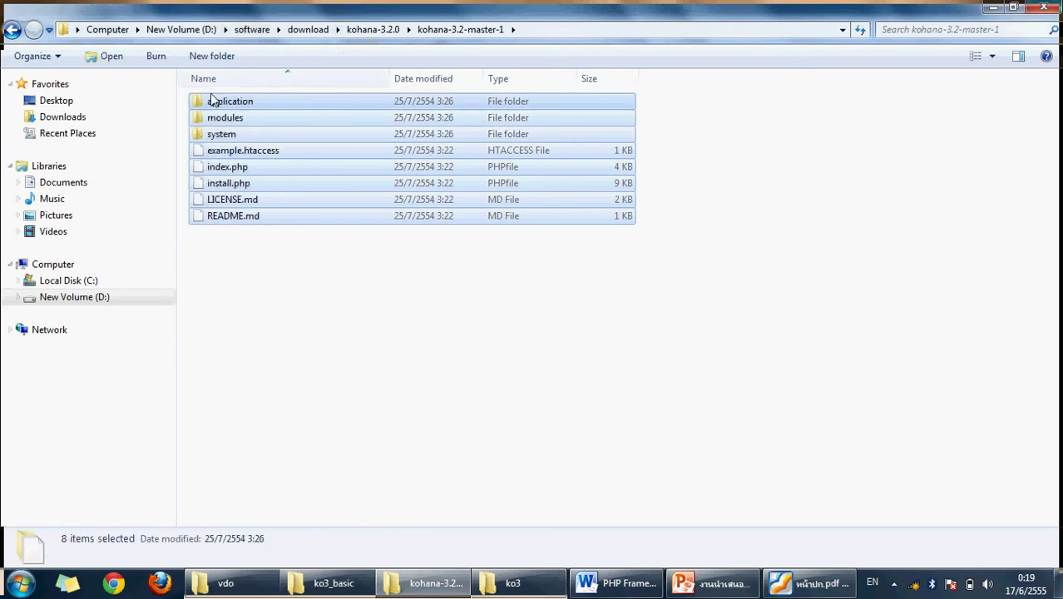
pyautogui.rightClick(212, 104)
pyautogui.click(227, 290)
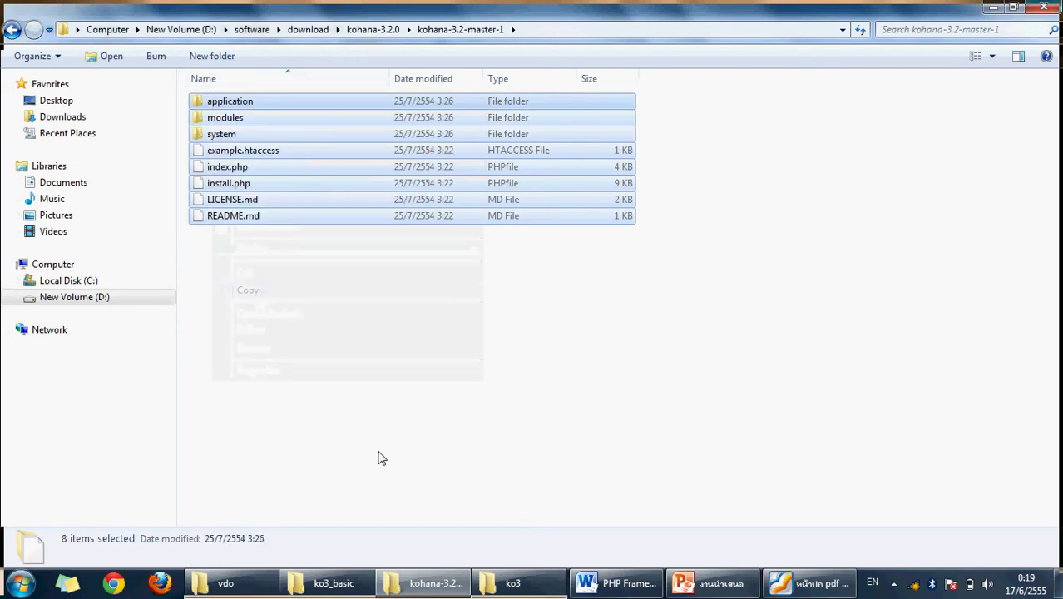
# - Paste the copied Kohana framework files into the empty ko3 folder
pyautogui.click(517, 581)
pyautogui.rightClick(314, 317)
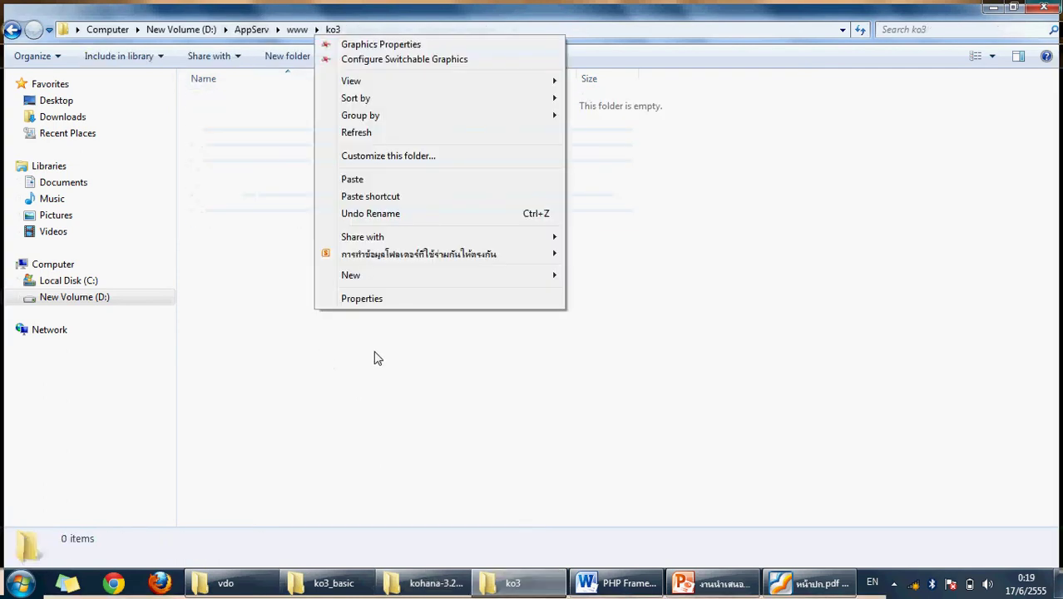
pyautogui.click(379, 178)
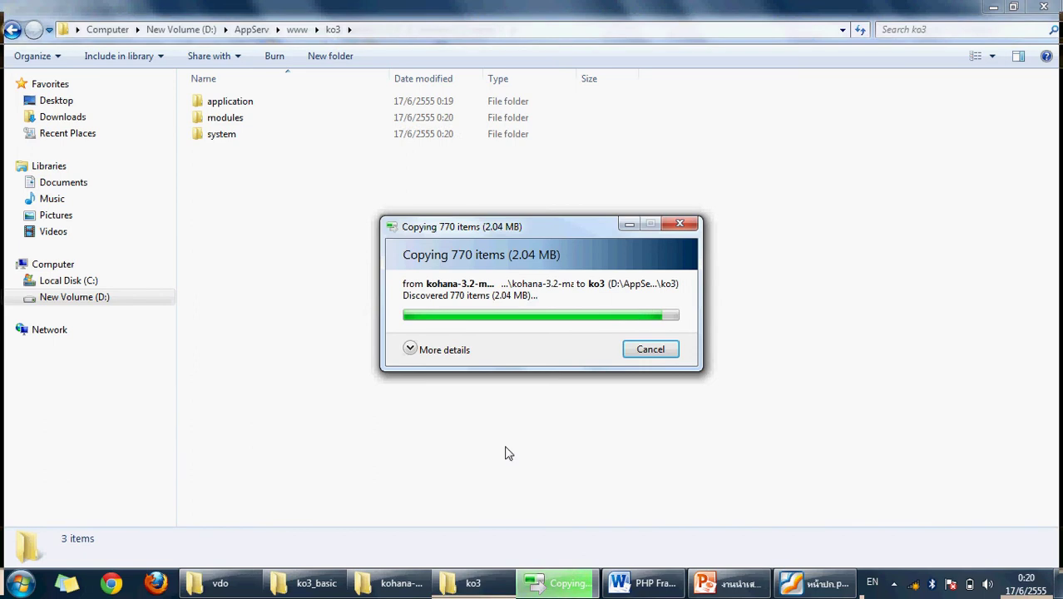
pyautogui.click(580, 416)
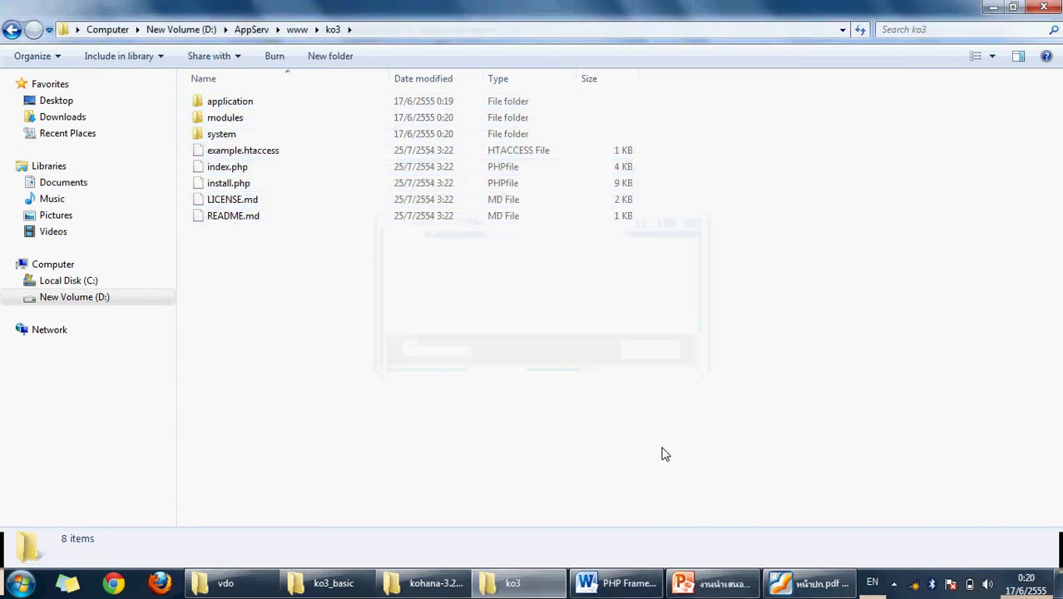
# - Check the browser test instructions in the Foxit Reader PDF and open localhost/ko3 in Chrome
pyautogui.click(807, 583)
pyautogui.scroll(-5, 493, 349)
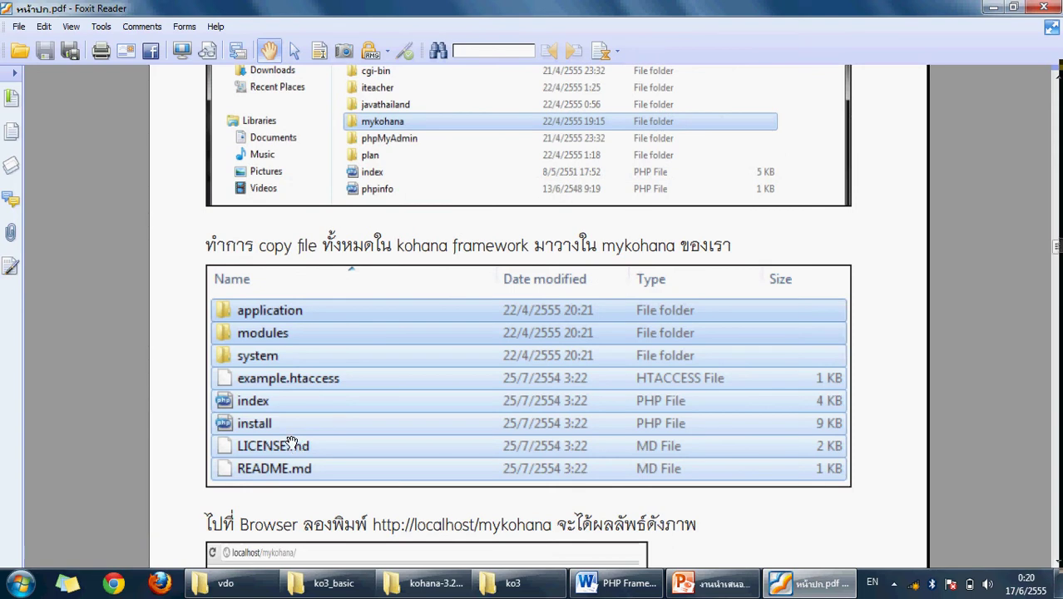
pyautogui.scroll(-4, 296, 446)
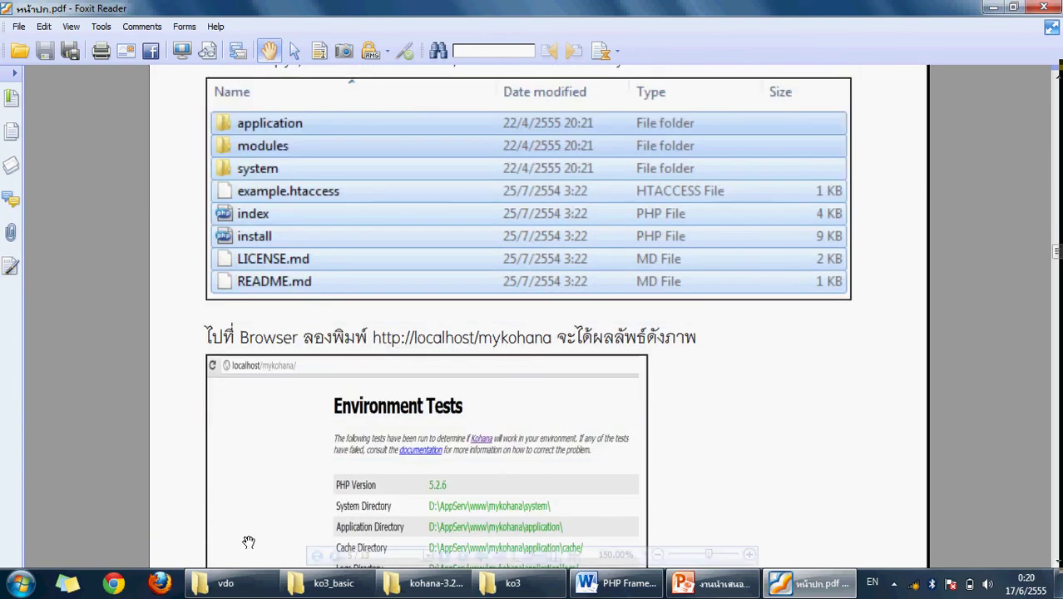
pyautogui.click(118, 585)
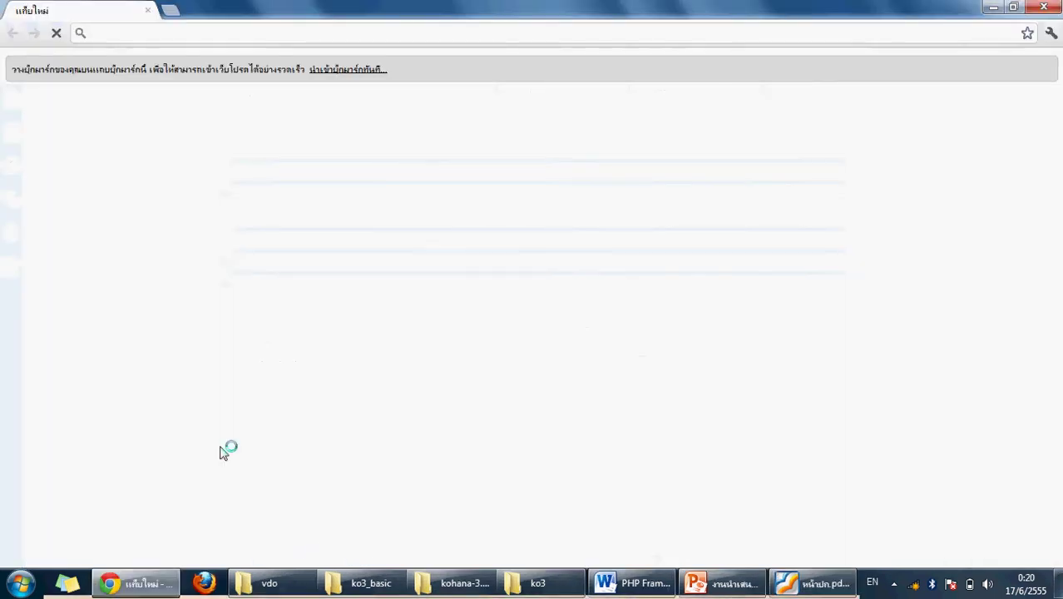
pyautogui.write('localhost/k')
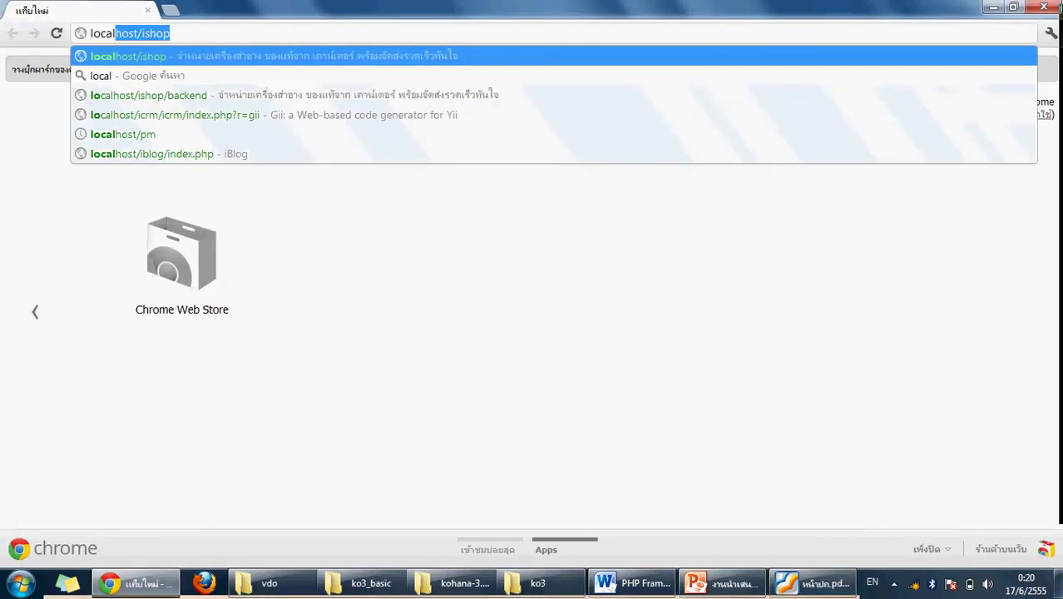
pyautogui.press('BackSpace')
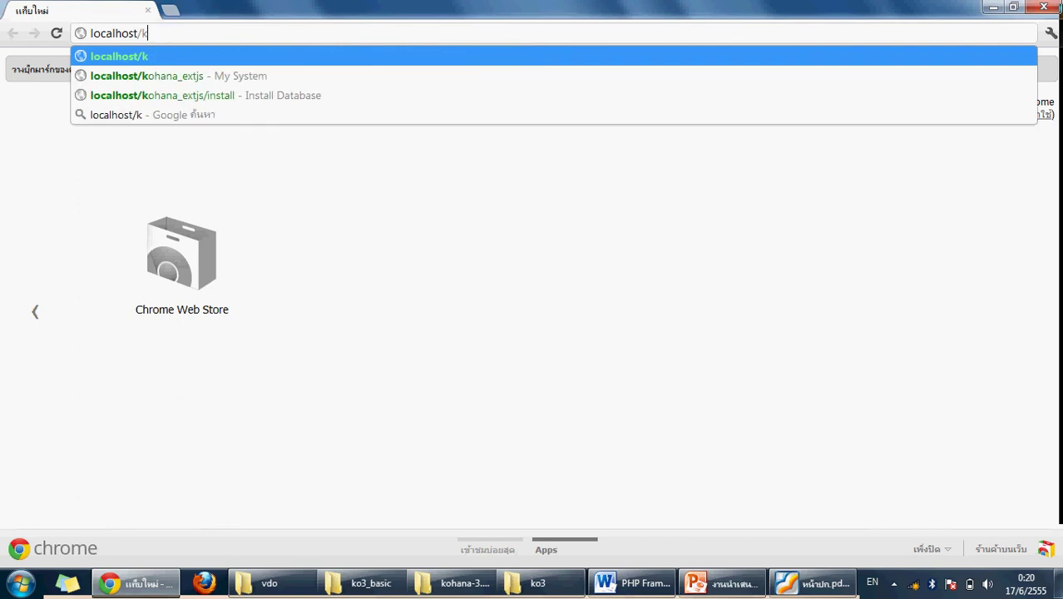
pyautogui.write('o3')
pyautogui.press('Return')
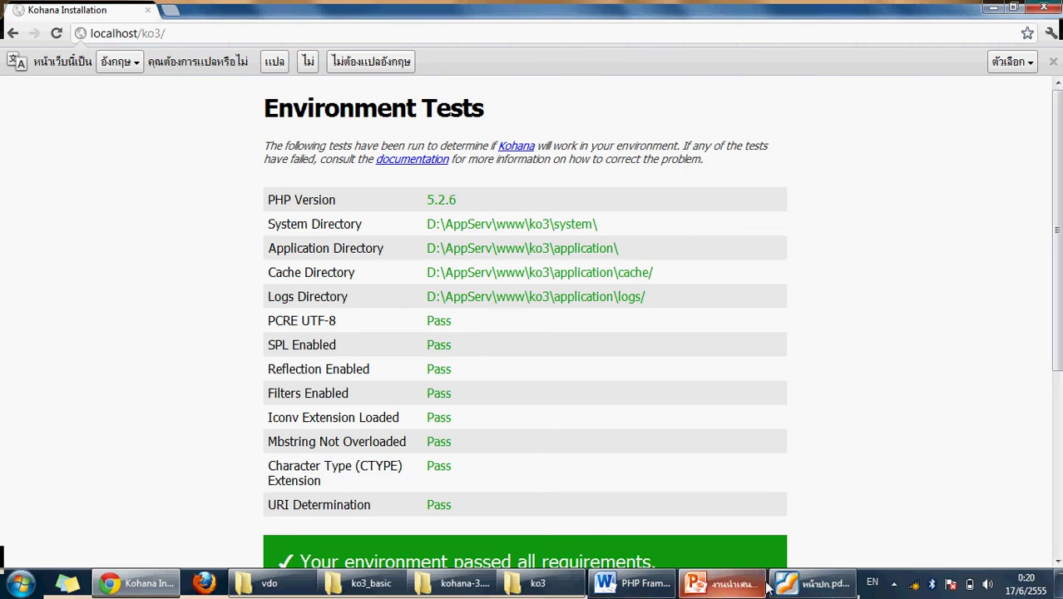
# - Switch back to the PDF to read the section on renaming example.htaccess to .htaccess, and view the course topic table in Word
pyautogui.click(803, 583)
pyautogui.scroll(-4, 541, 374)
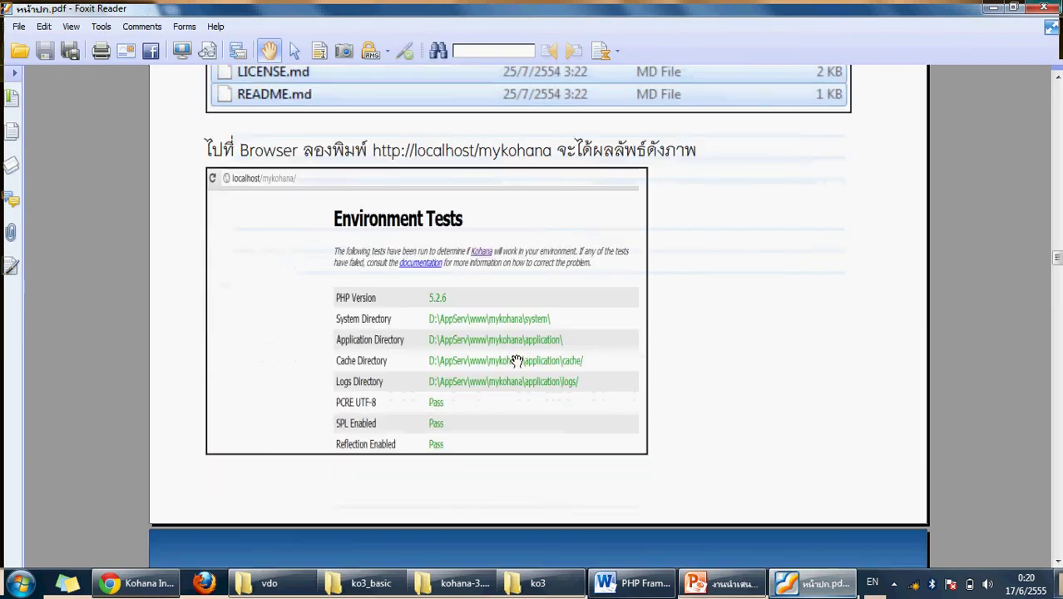
pyautogui.scroll(-5, 433, 349)
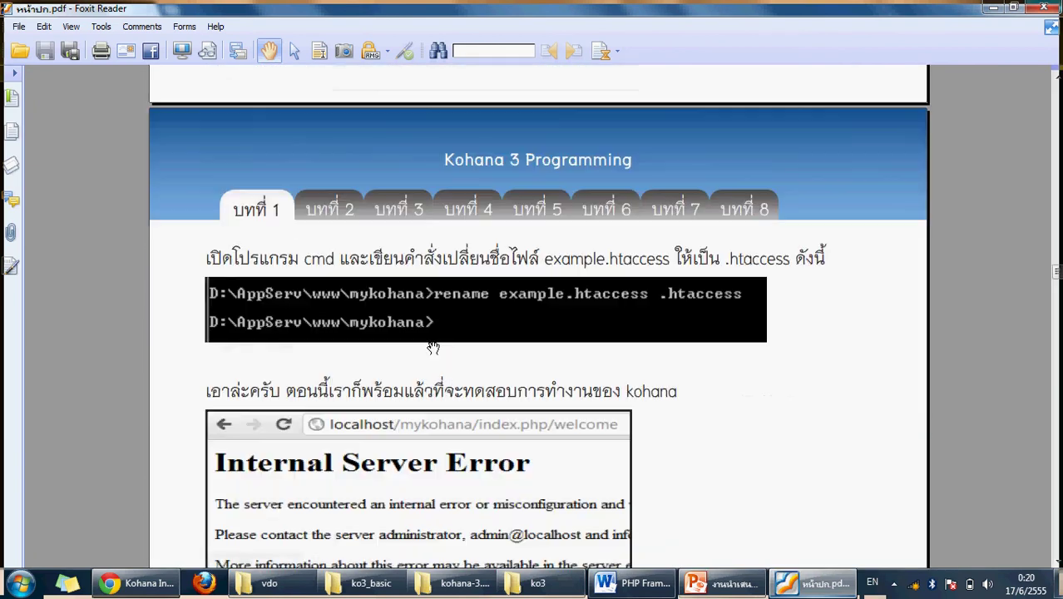
pyautogui.scroll(-2, 433, 347)
pyautogui.scroll(1, 427, 339)
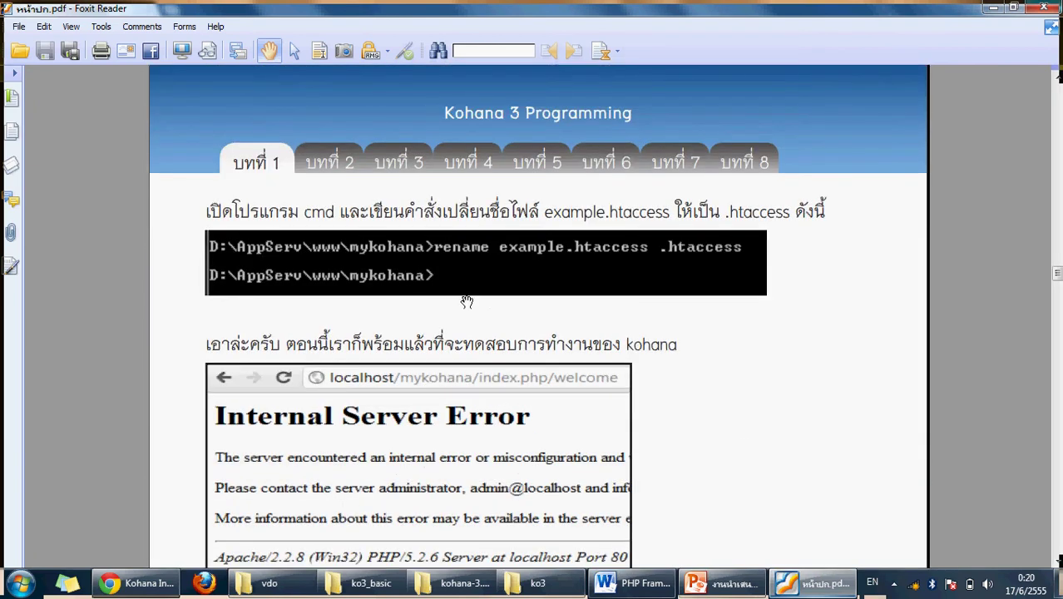
pyautogui.click(803, 583)
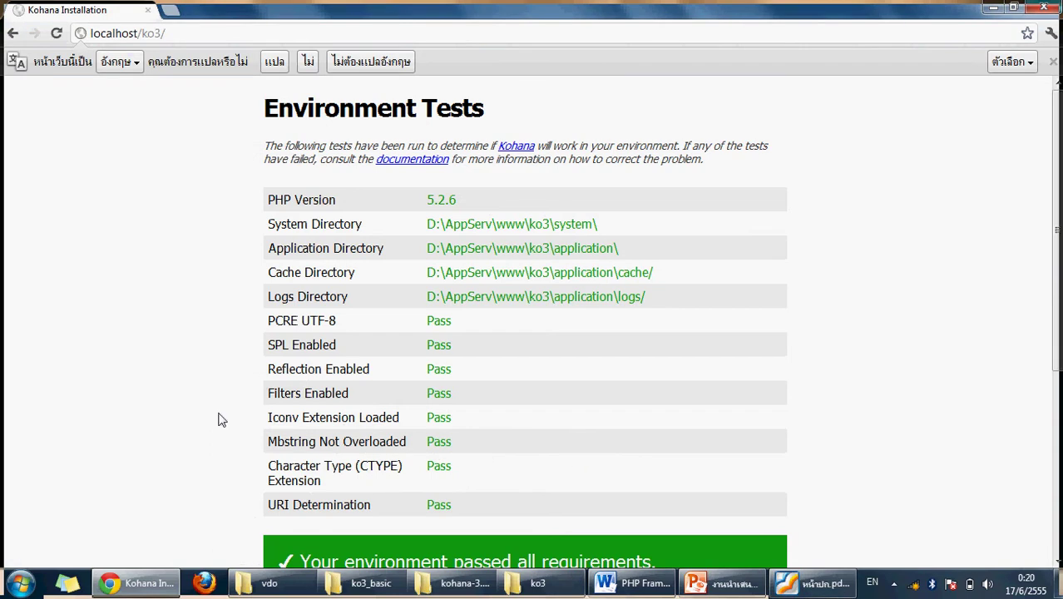
pyautogui.click(642, 585)
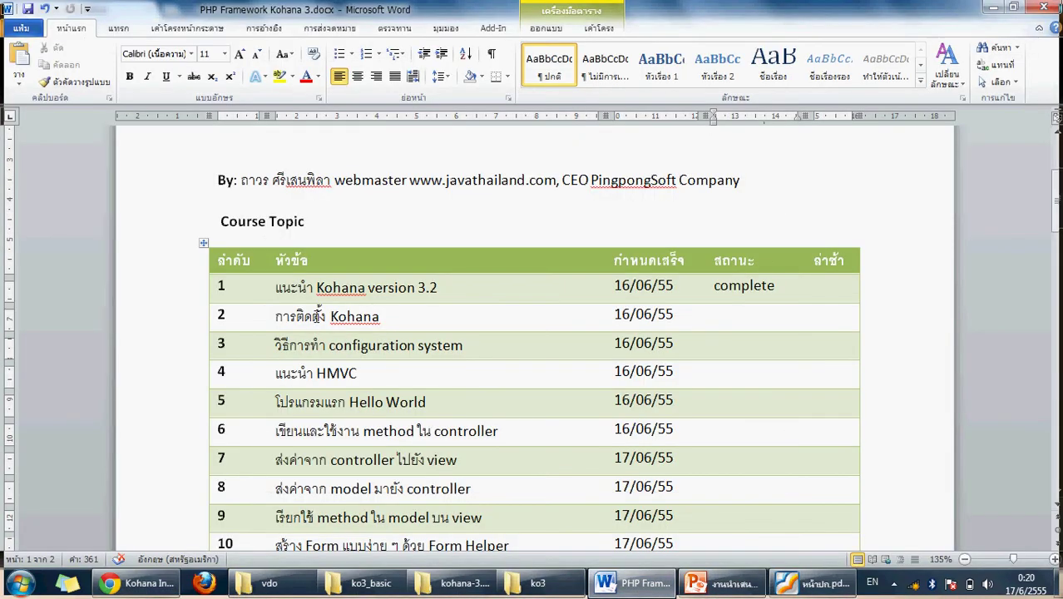
pyautogui.click(797, 585)
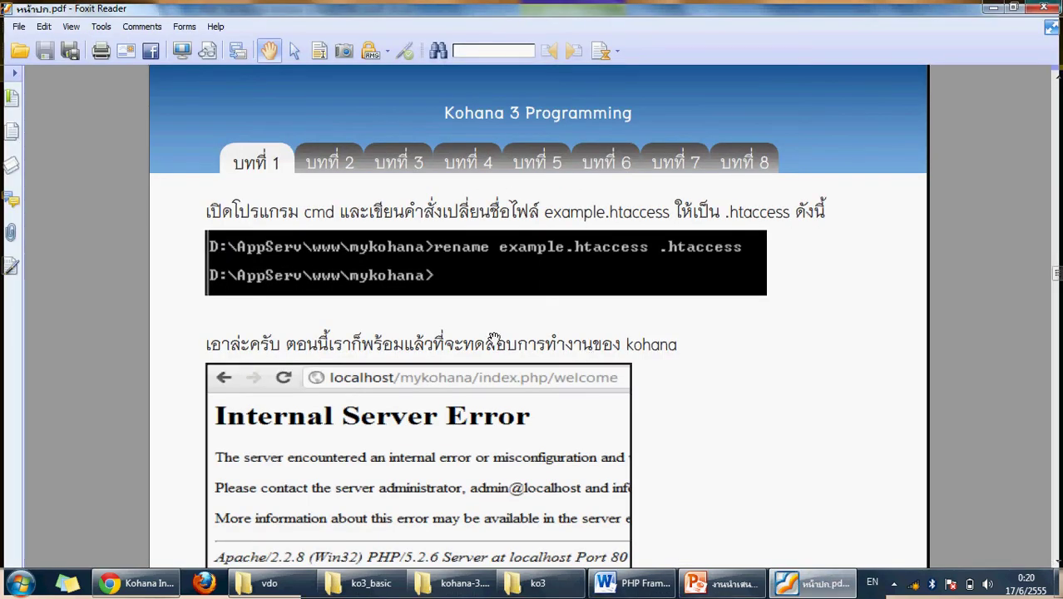
pyautogui.hotkey('alt', 'Tab')
pyautogui.hotkey('alt', 'Tab')
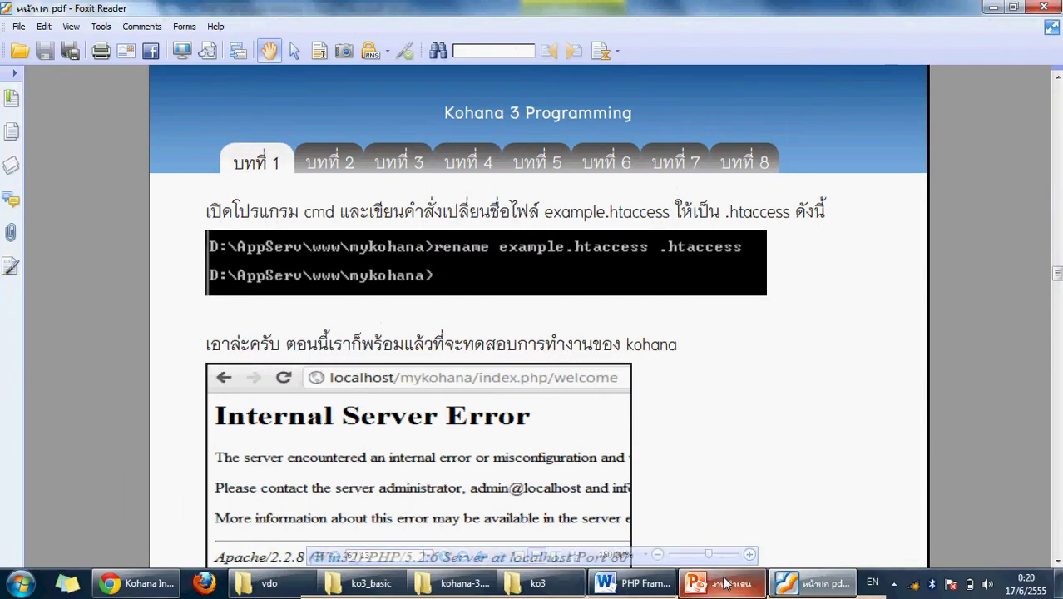
pyautogui.click(800, 589)
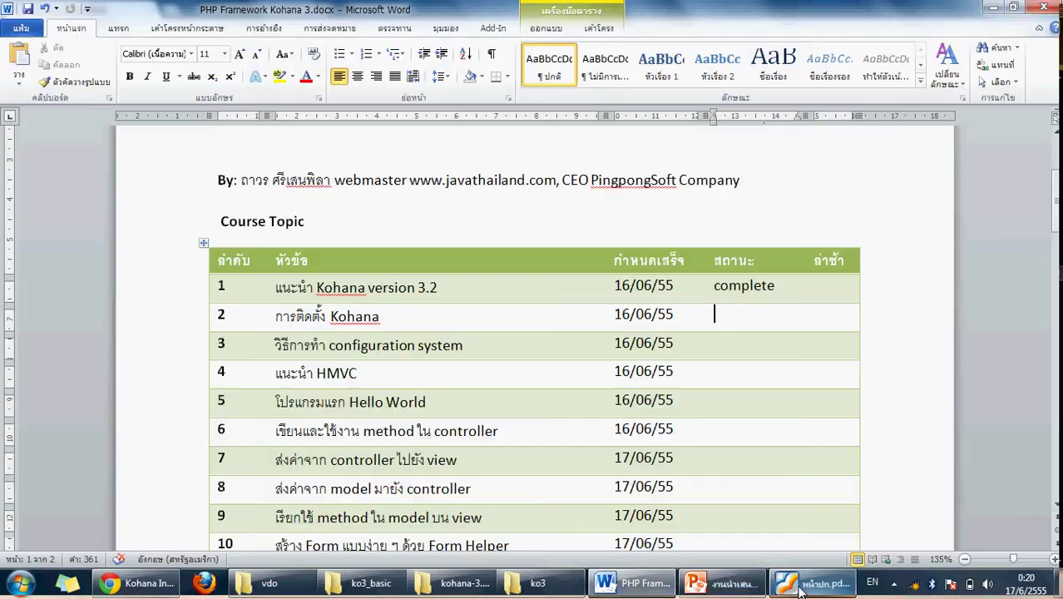
# - Open a new Windows Explorer window and go to the AppServ\Apache2.2\conf folder on drive D
pyautogui.click(20, 587)
pyautogui.click(237, 268)
pyautogui.doubleClick(412, 121)
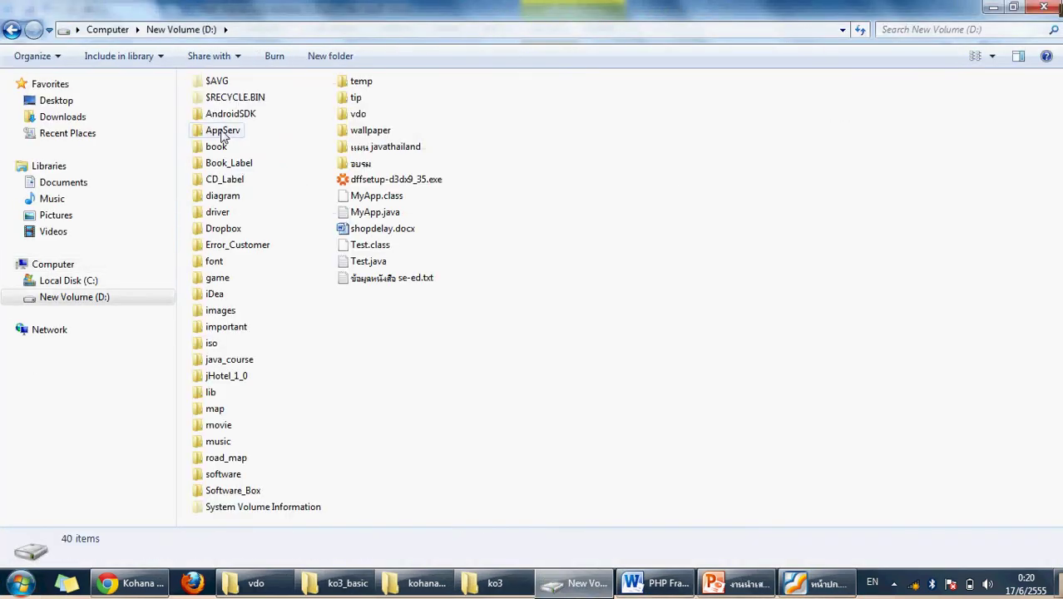
pyautogui.doubleClick(223, 133)
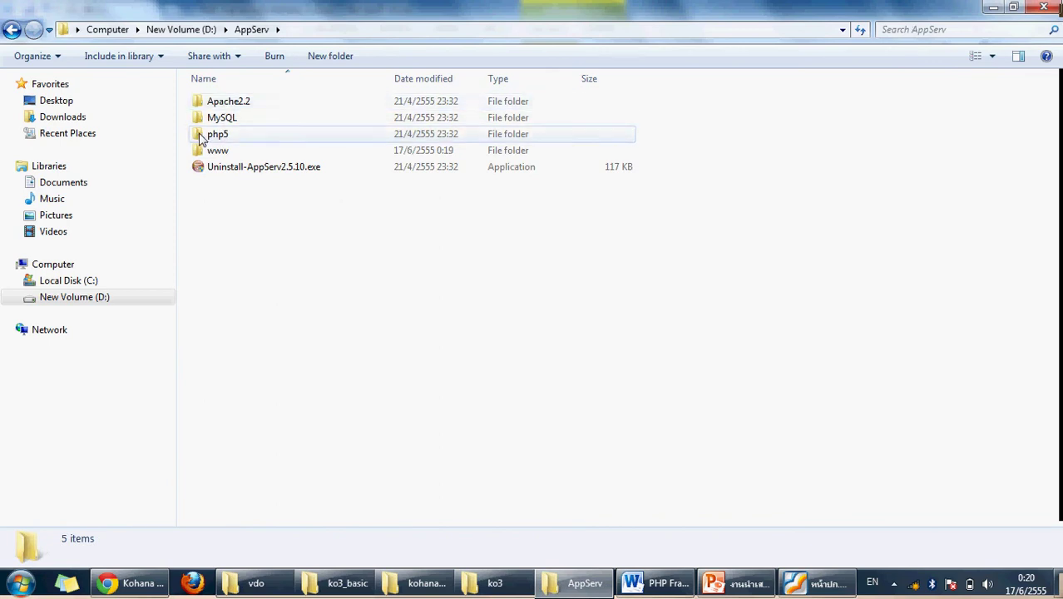
pyautogui.doubleClick(214, 105)
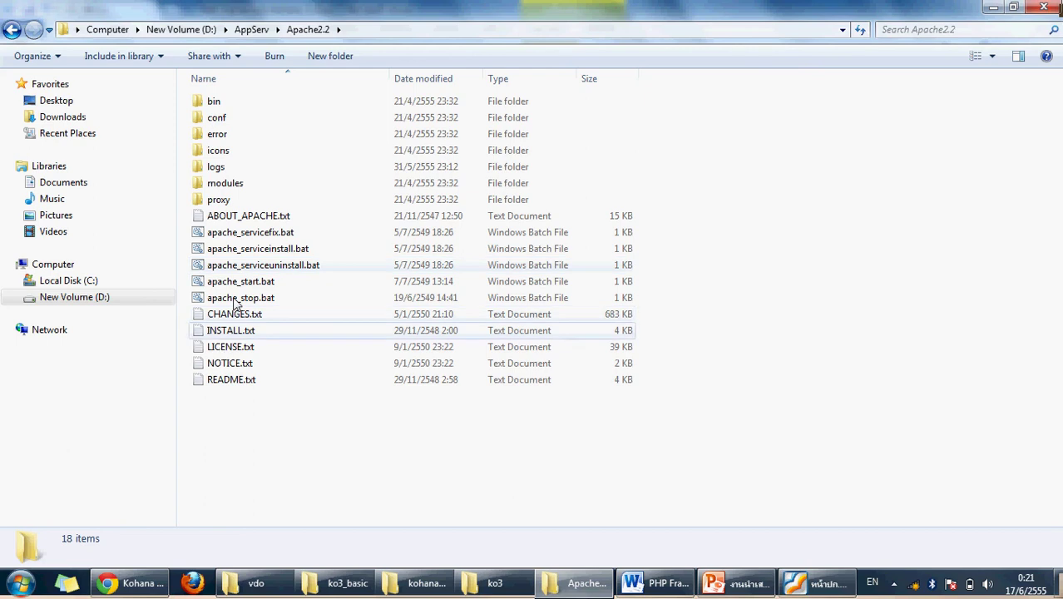
pyautogui.click(231, 123)
pyautogui.doubleClick(232, 126)
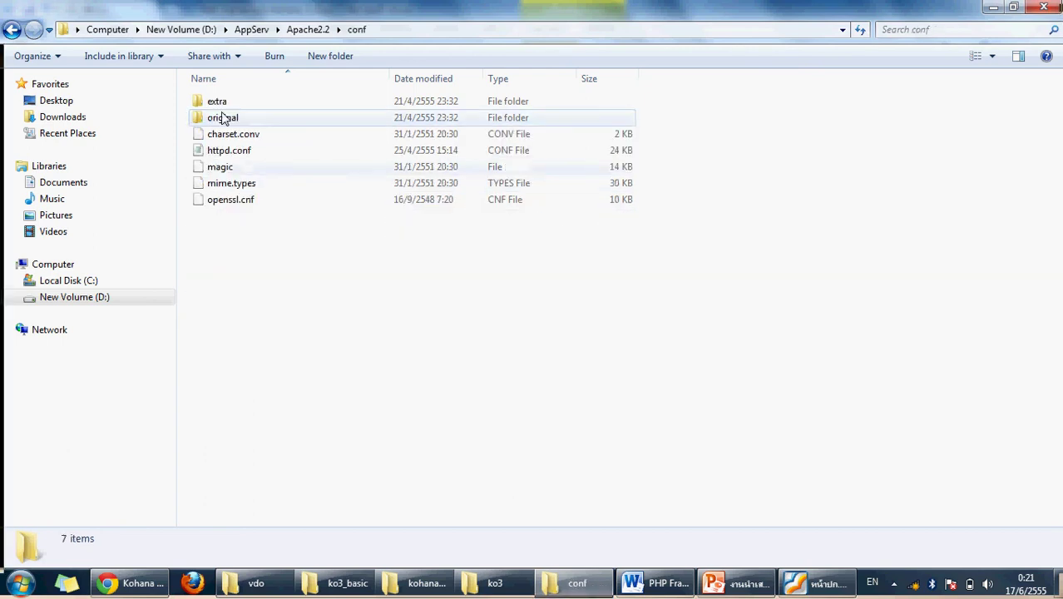
# - Open httpd.conf from the Apache2.2 conf folder in EditPlus 3
pyautogui.click(230, 155)
pyautogui.rightClick(230, 157)
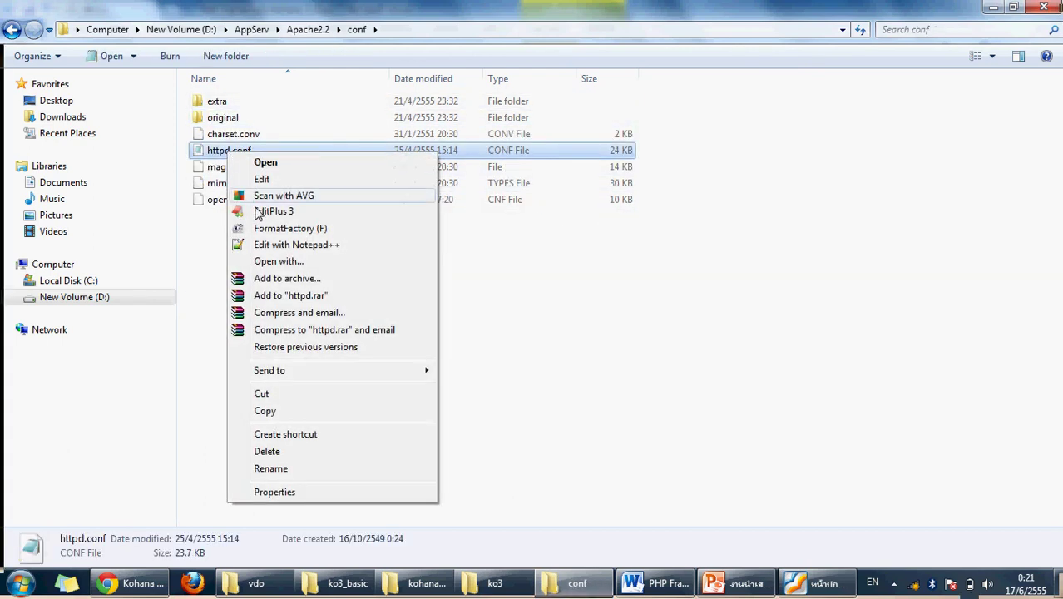
pyautogui.click(255, 212)
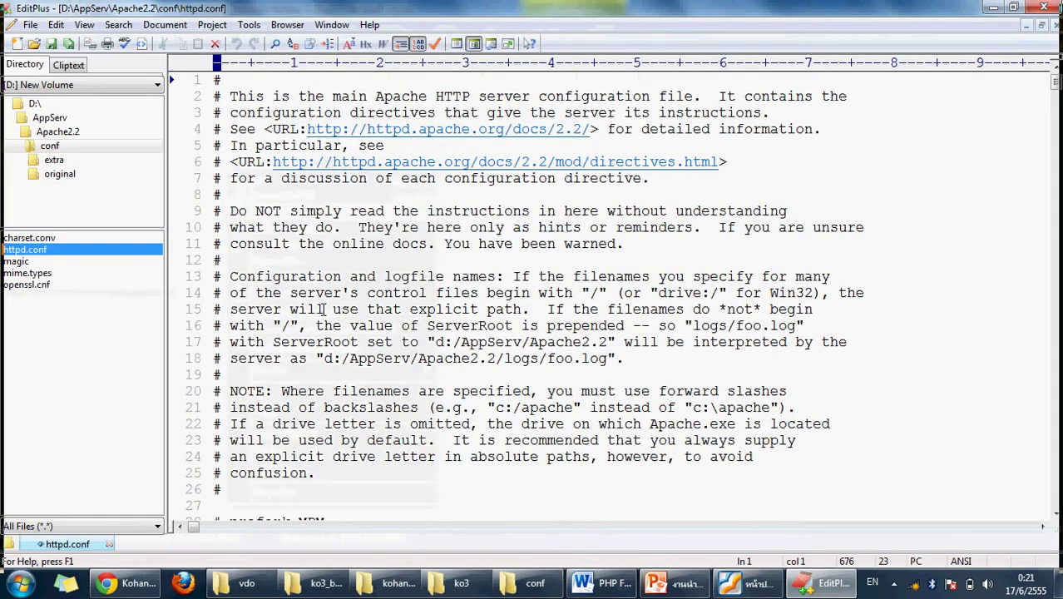
# - Find mod_rewrite in httpd.conf to locate the line that loads the rewrite module
pyautogui.scroll(-15, 317, 288)
pyautogui.scroll(-11, 317, 288)
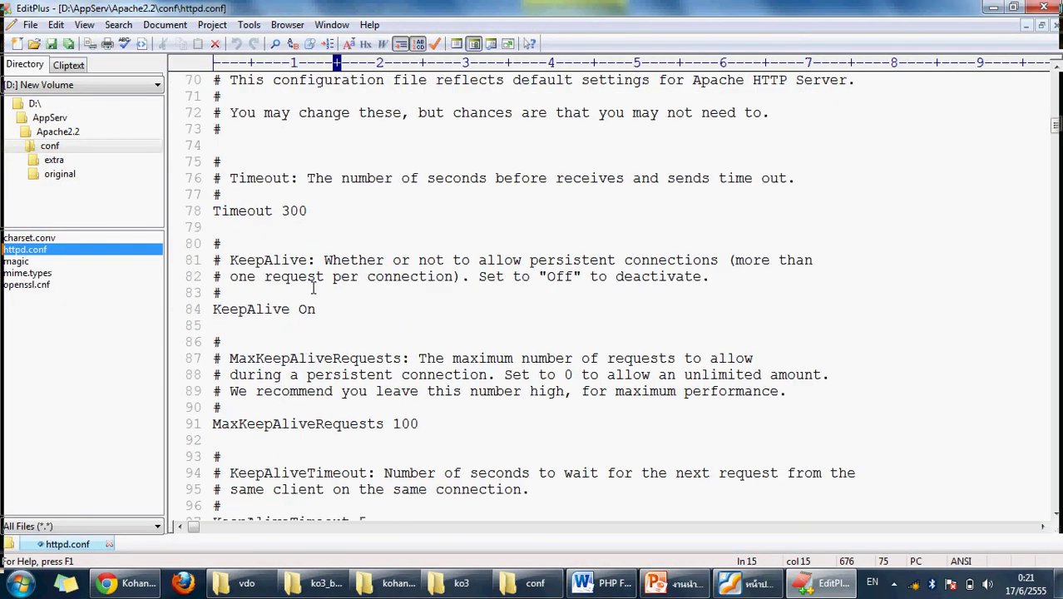
pyautogui.scroll(-7, 309, 282)
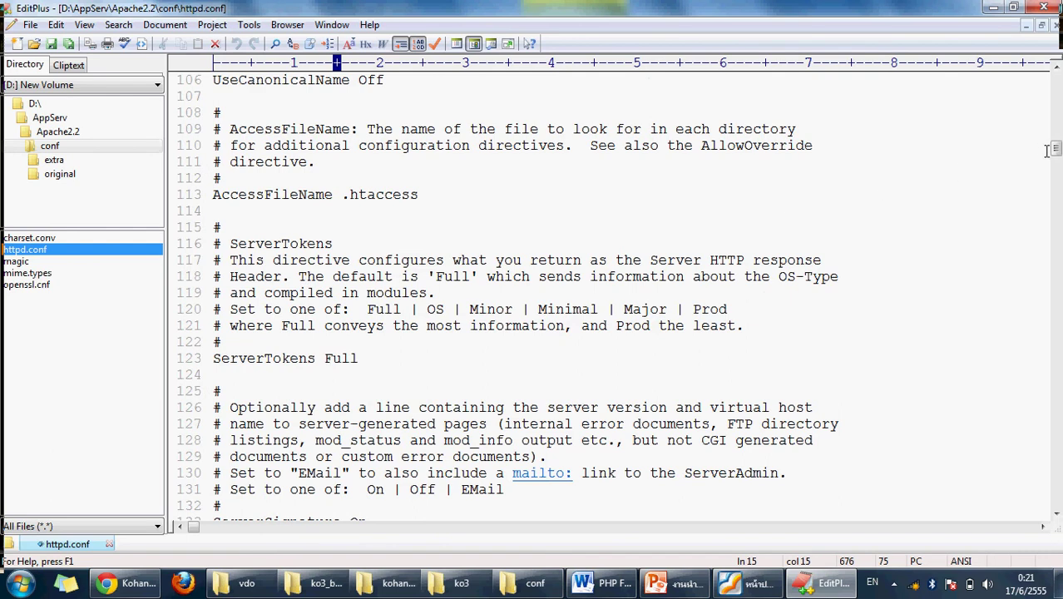
pyautogui.hotkey('ctrl', 'f')
pyautogui.write('mod_')
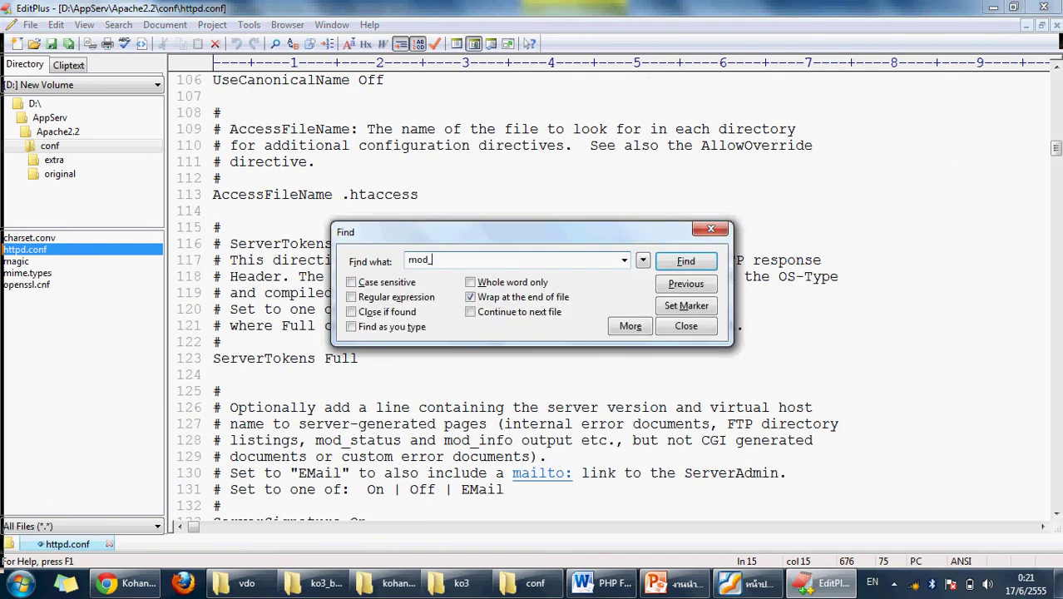
pyautogui.write('rewrite')
pyautogui.press('Return')
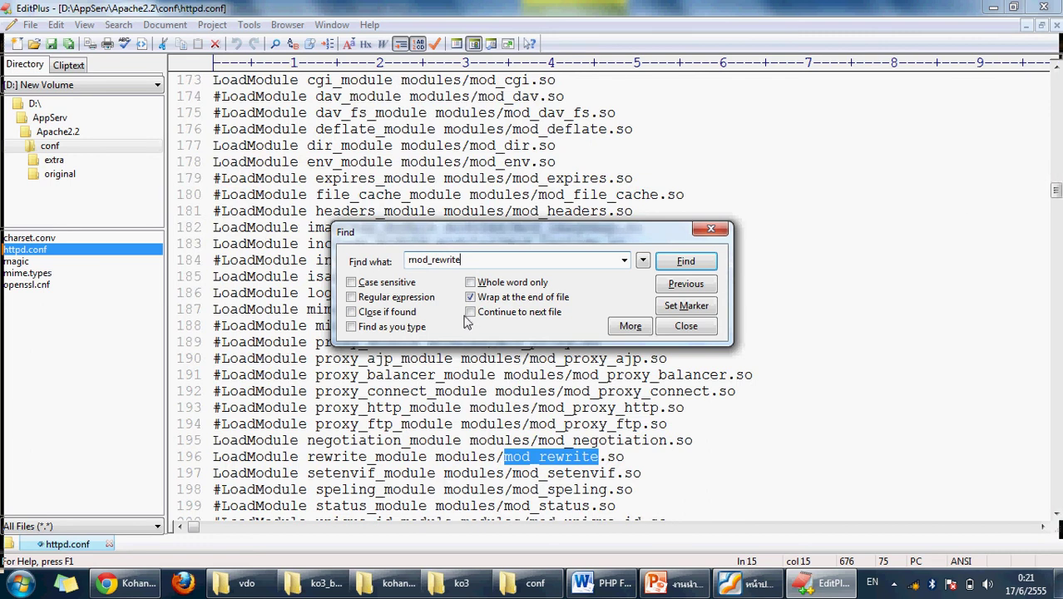
# - Comment out the rewrite_module LoadModule line with a leading #, and remove the # again
pyautogui.click(215, 455)
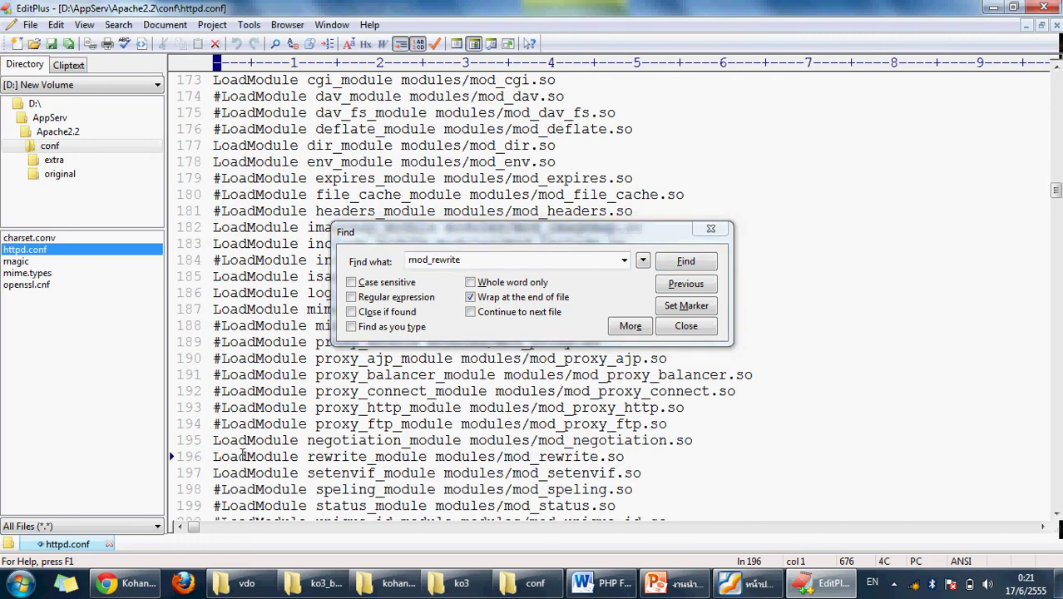
pyautogui.write('#')
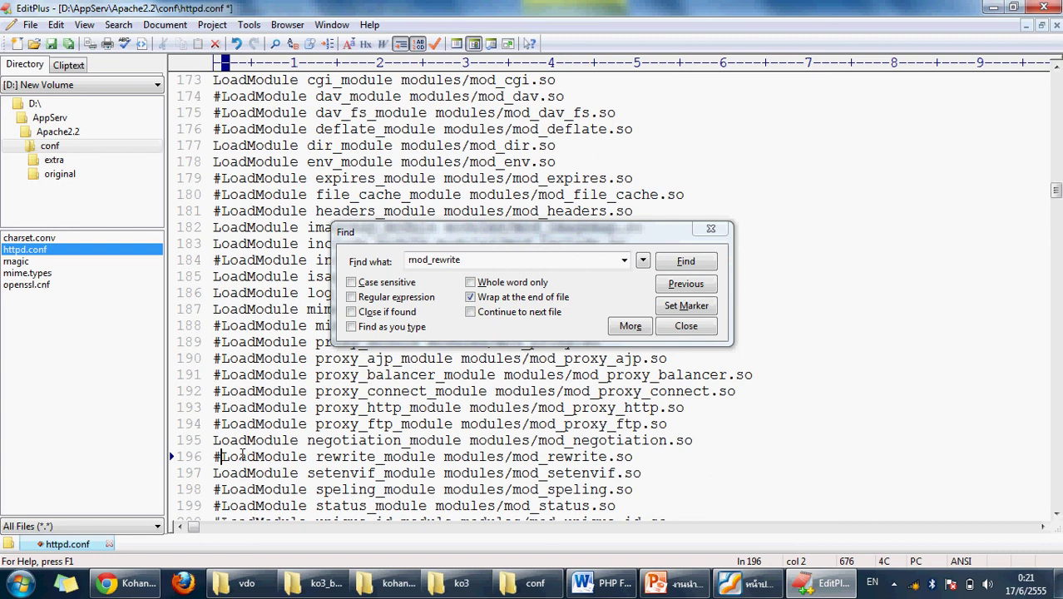
pyautogui.press('BackSpace')
# - Save httpd.conf with the mod_rewrite.so line left uncommented, and close the search and the editor
pyautogui.hotkey('ctrl', 's')
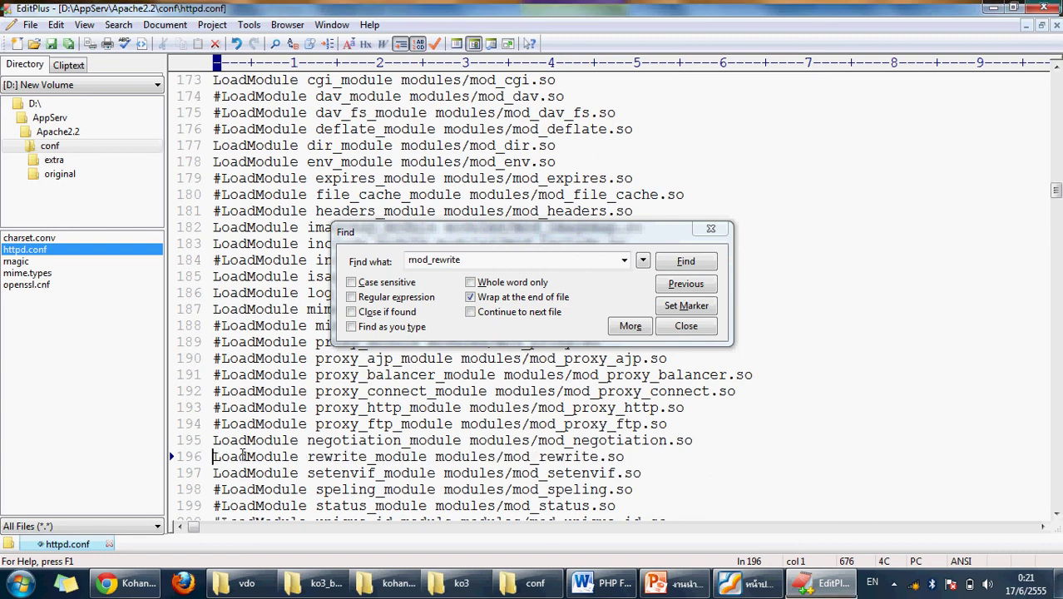
pyautogui.click(711, 228)
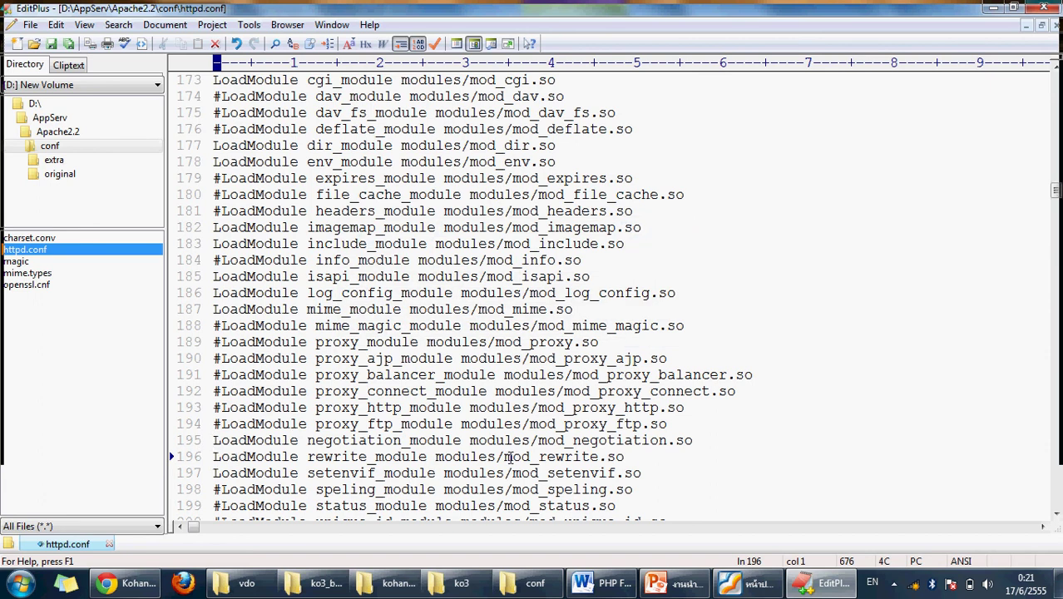
pyautogui.moveTo(504, 457); pyautogui.dragTo(598, 456)
pyautogui.click(606, 457)
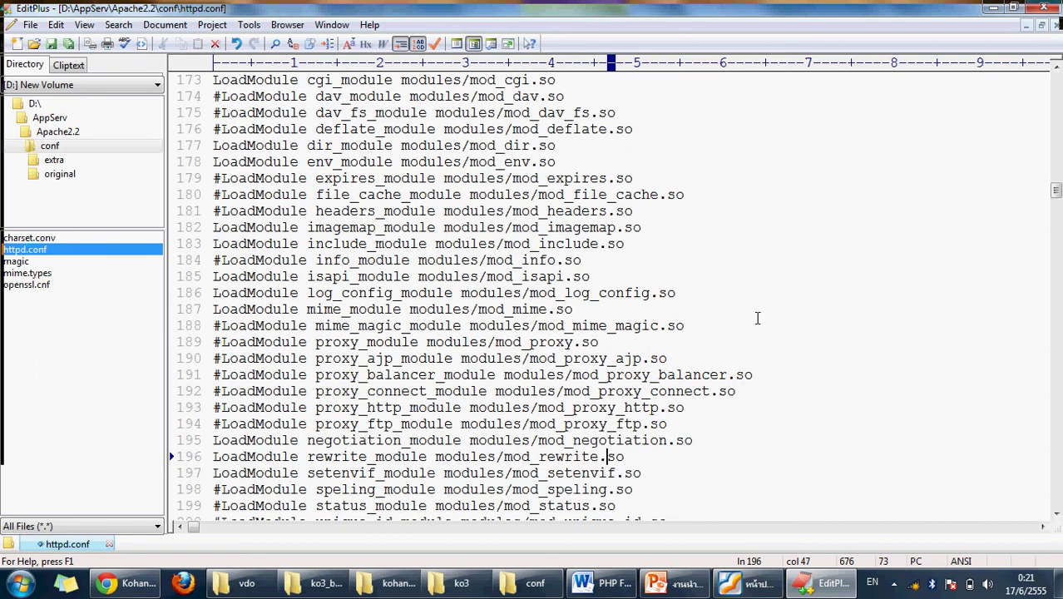
pyautogui.click(1044, 8)
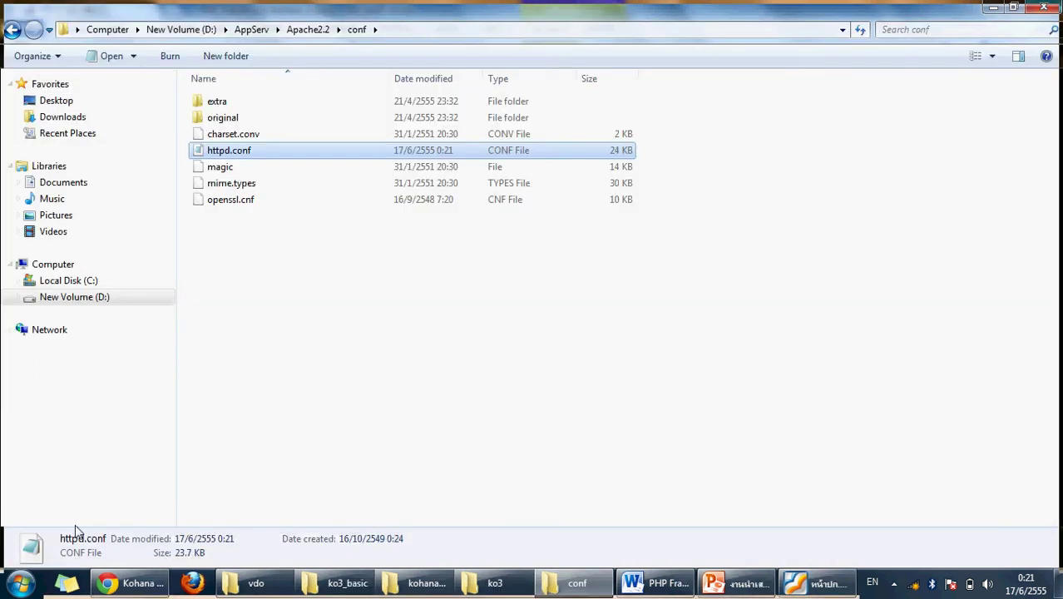
# - Open the Windows Services console from the Control Panel's Administrative Tools
pyautogui.click(22, 585)
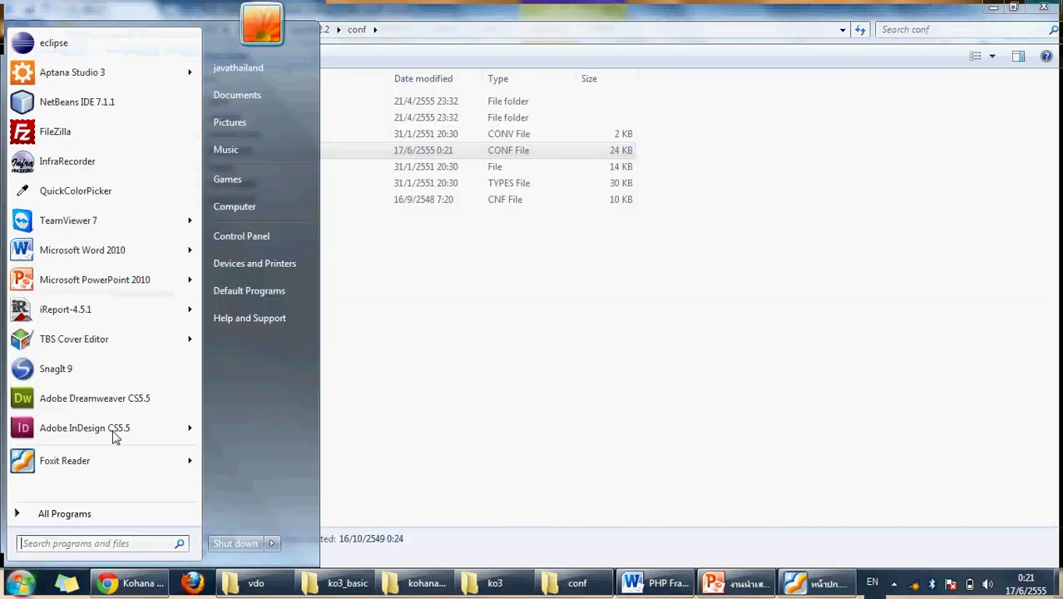
pyautogui.click(269, 236)
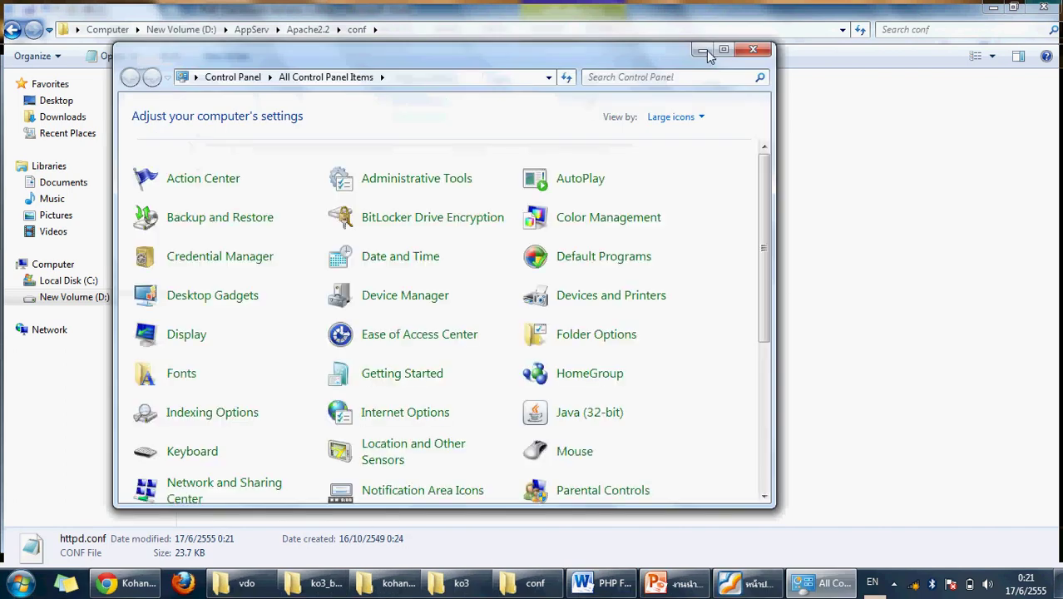
pyautogui.click(721, 51)
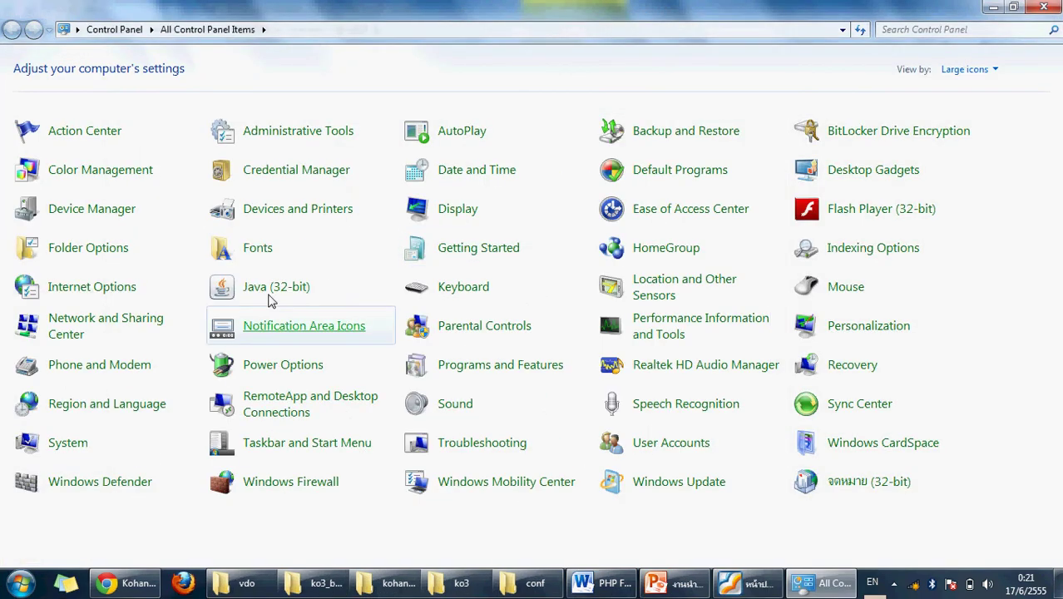
pyautogui.click(282, 131)
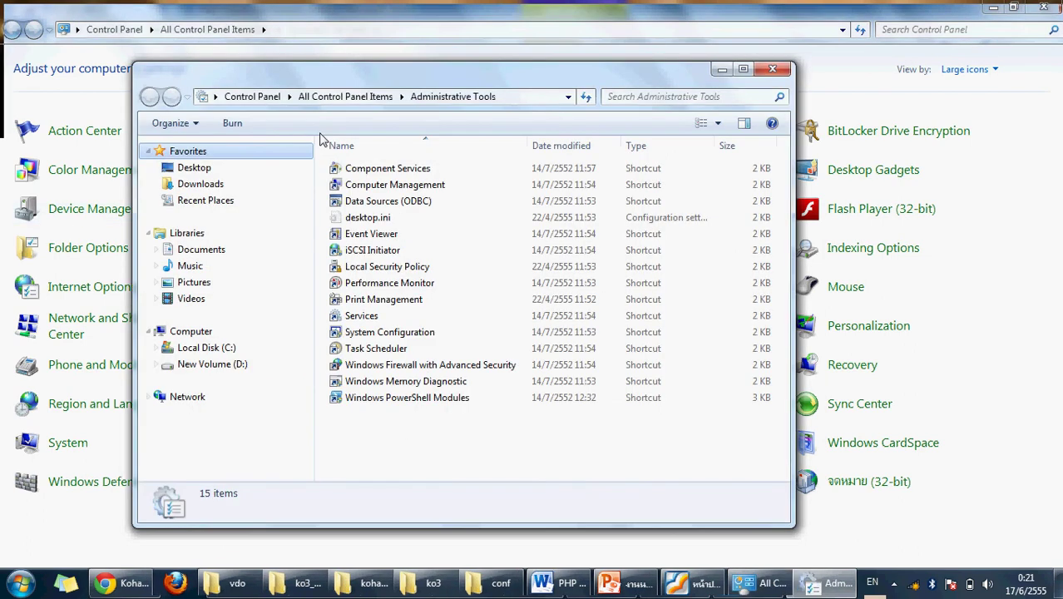
pyautogui.click(359, 317)
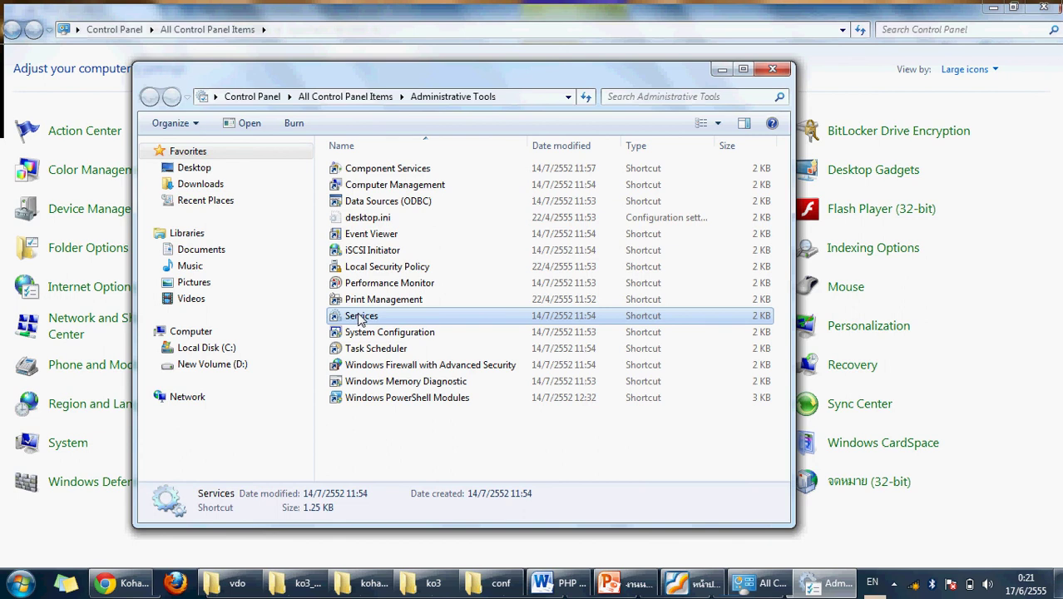
pyautogui.doubleClick(359, 320)
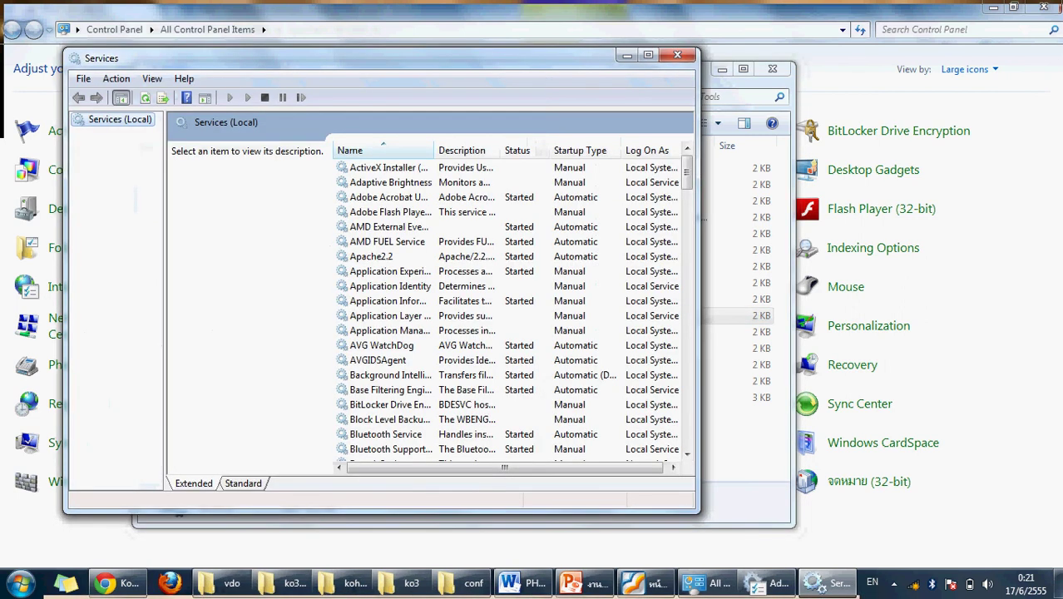
# - Widen the Services window and its Name column, and select the Apache2.2 service to view its Stop and Restart options
pyautogui.scroll(-8, 687, 175)
pyautogui.scroll(8, 687, 175)
pyautogui.moveTo(699, 183); pyautogui.dragTo(850, 183)
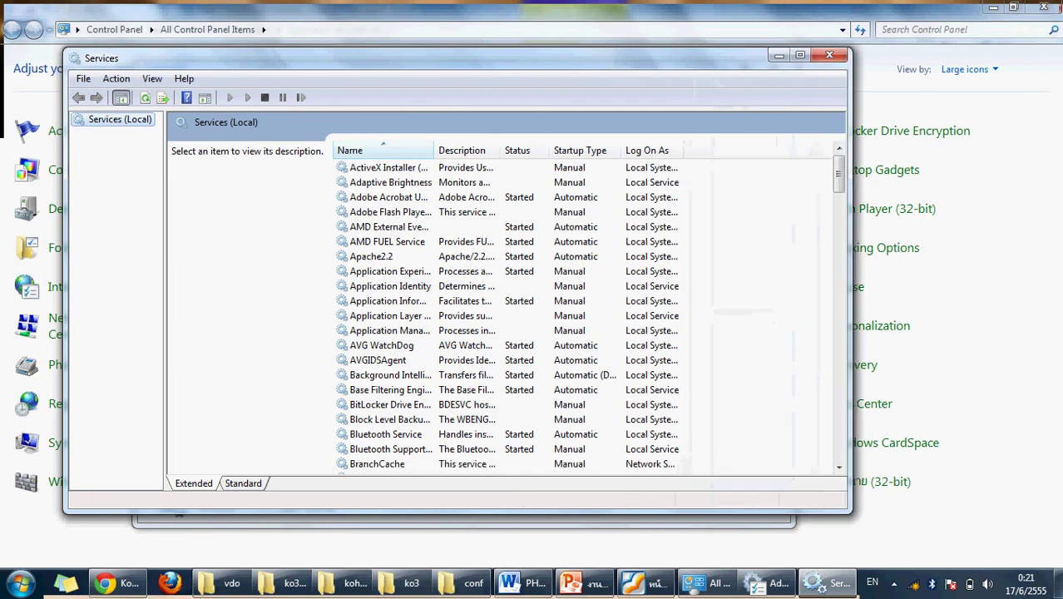
pyautogui.moveTo(433, 151); pyautogui.dragTo(516, 151)
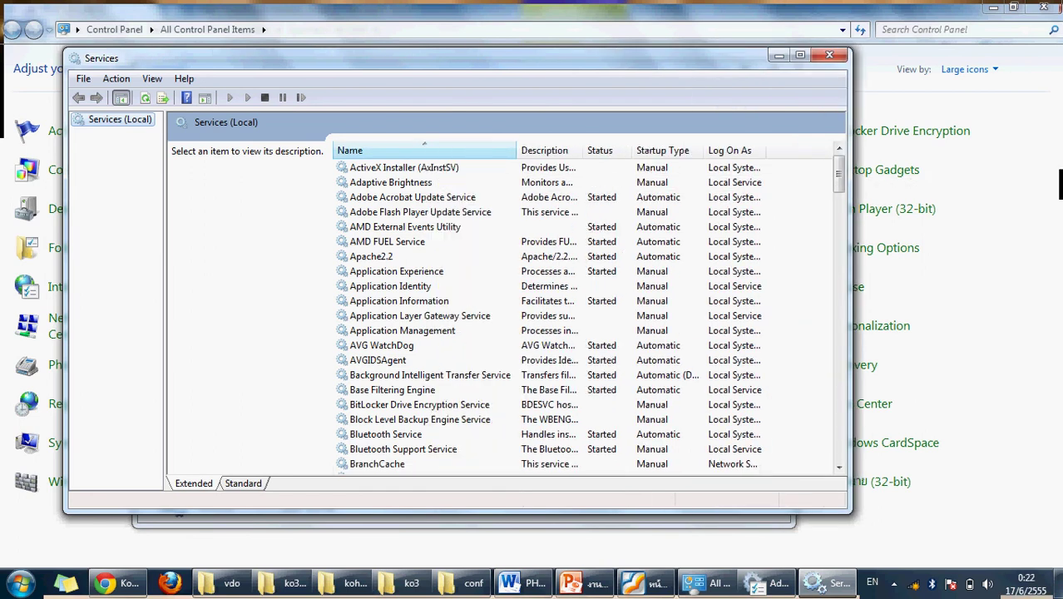
pyautogui.click(371, 256)
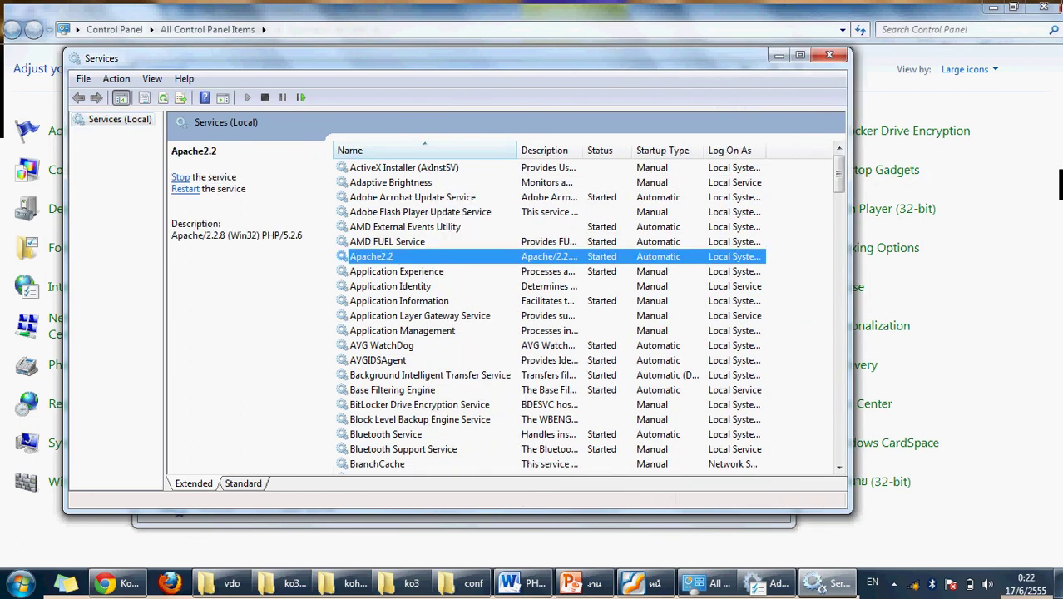
pyautogui.click(180, 176)
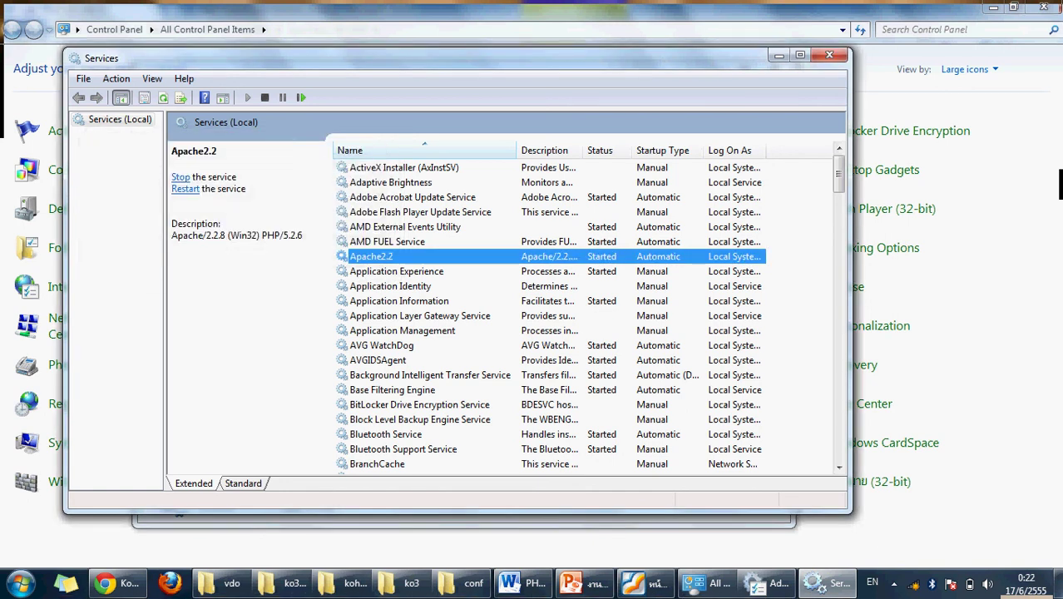
# - Close the Services console, the Control Panel windows and the Apache conf folder to return to the Word document
pyautogui.click(829, 55)
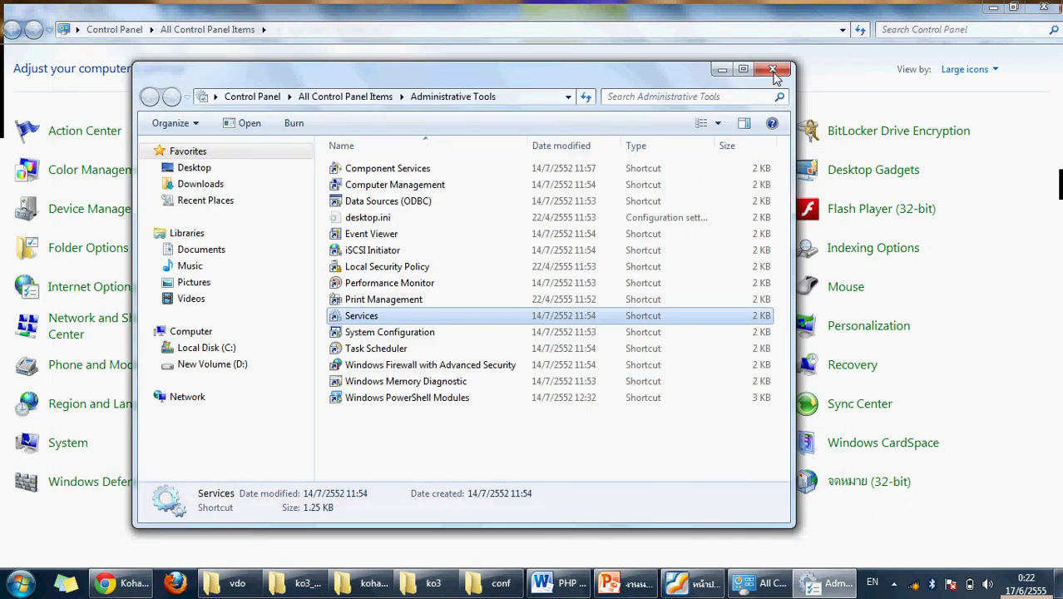
pyautogui.click(794, 75)
pyautogui.click(1040, 10)
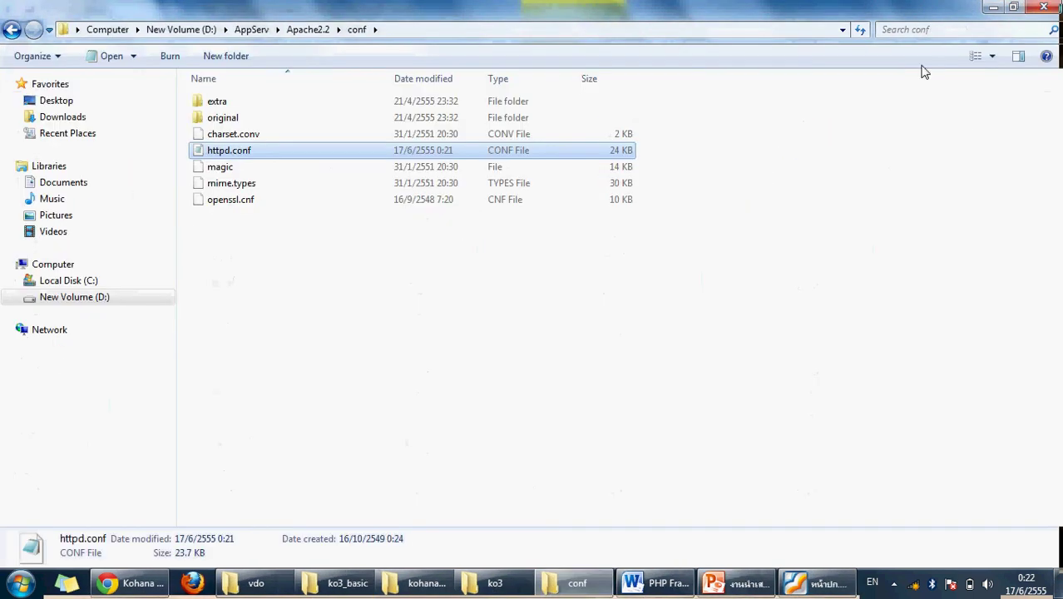
pyautogui.click(1043, 7)
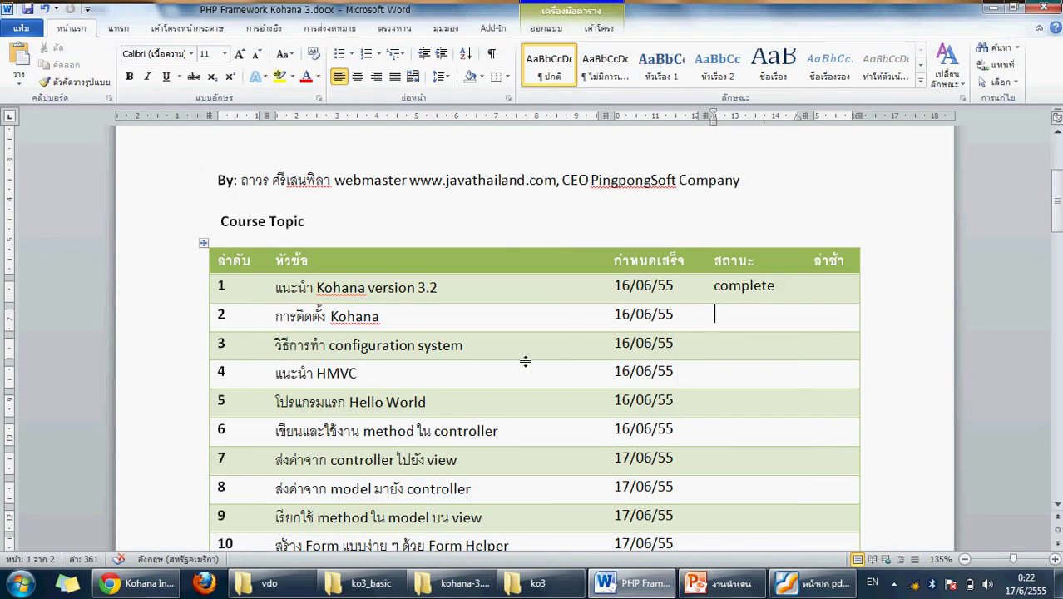
# - Highlight the configuration system topic in row 3 of the Course Topic table to review it, and clear the selection
pyautogui.moveTo(471, 344); pyautogui.dragTo(277, 344)
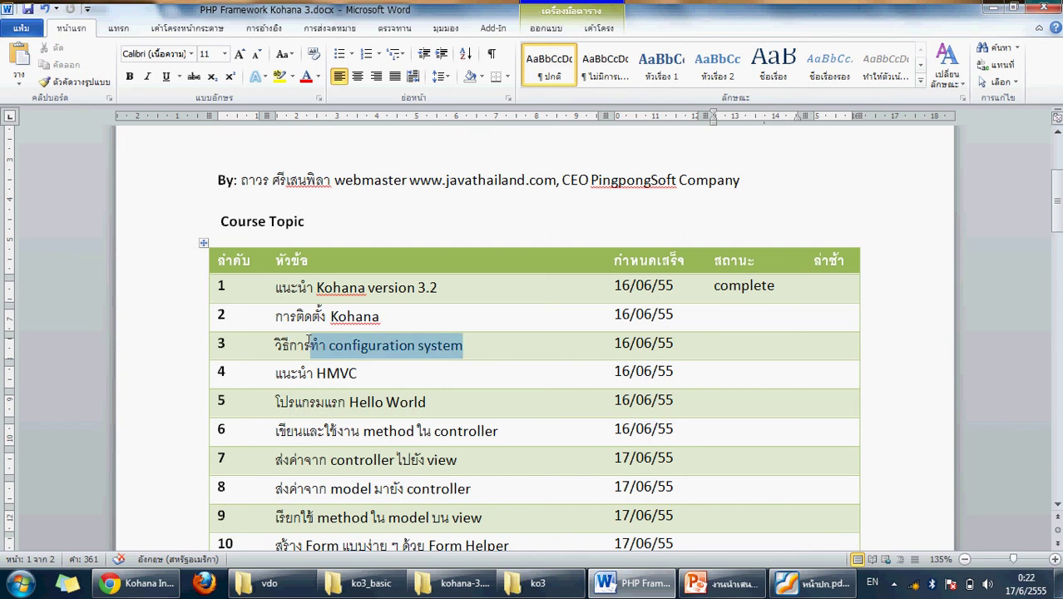
pyautogui.press('`')
pyautogui.click(433, 382)
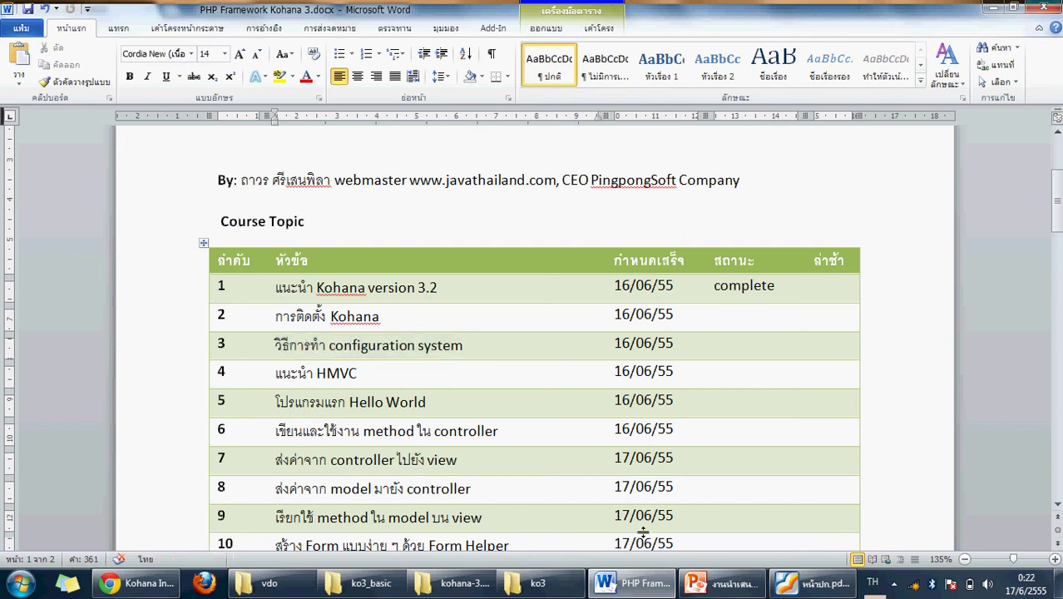
# - View the PDF page on renaming example.htaccess in Foxit Reader, and switch to the kohana-3.2-master-1 folder
pyautogui.click(794, 582)
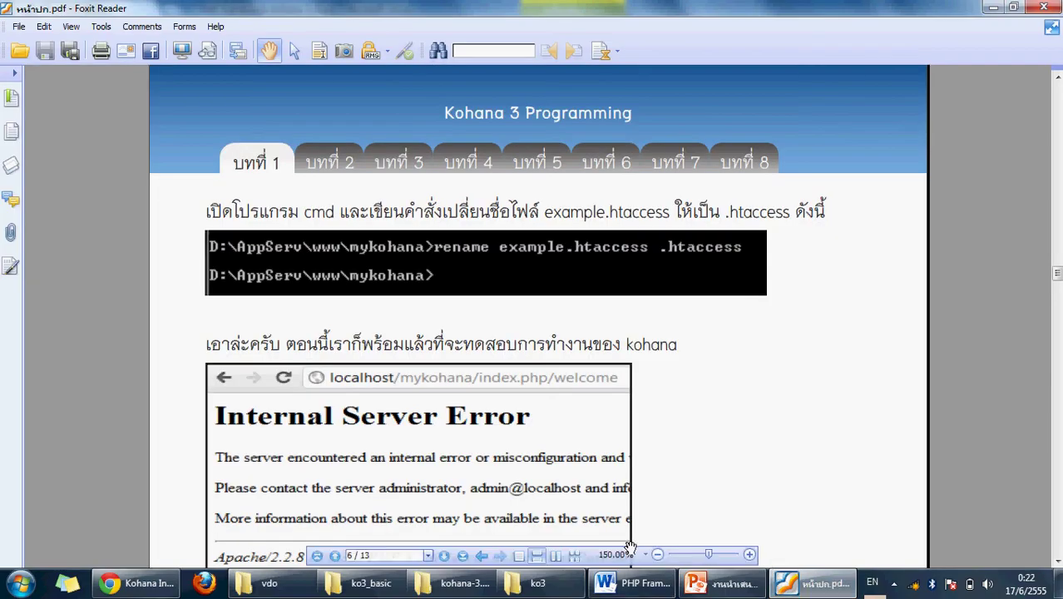
pyautogui.click(458, 582)
pyautogui.click(312, 331)
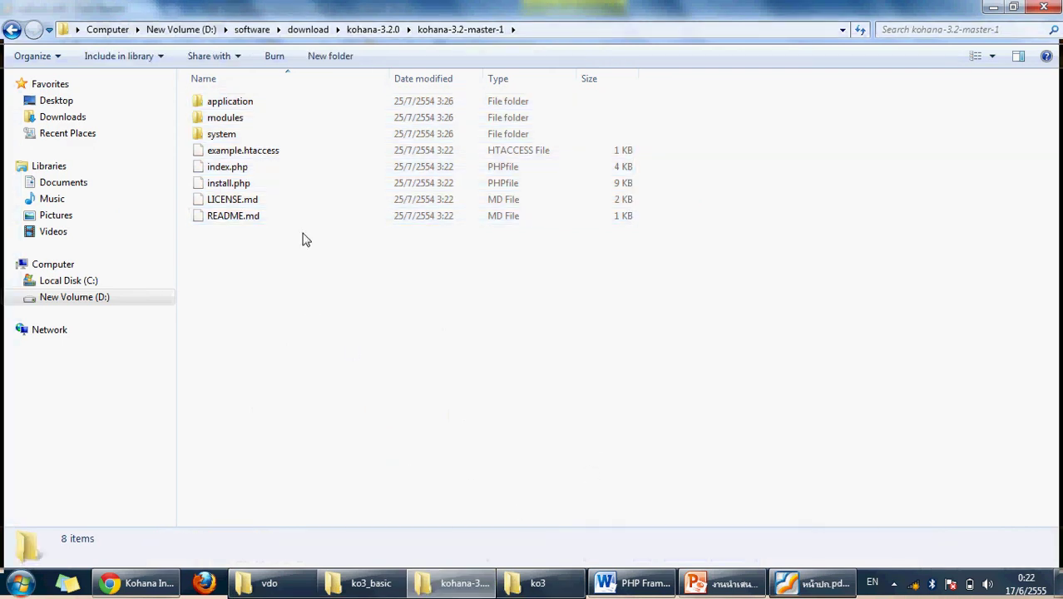
pyautogui.click(895, 585)
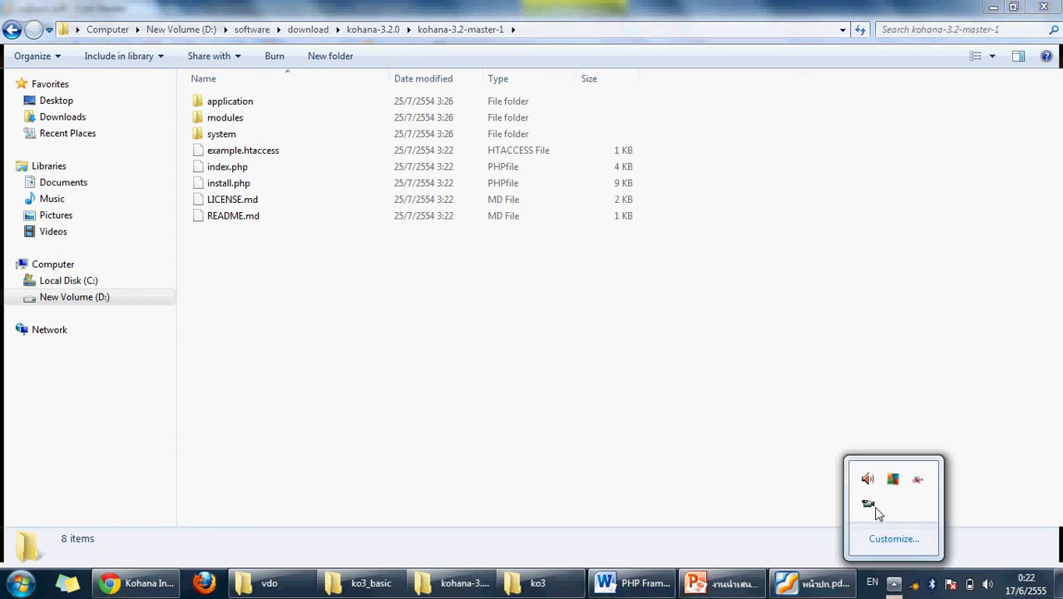